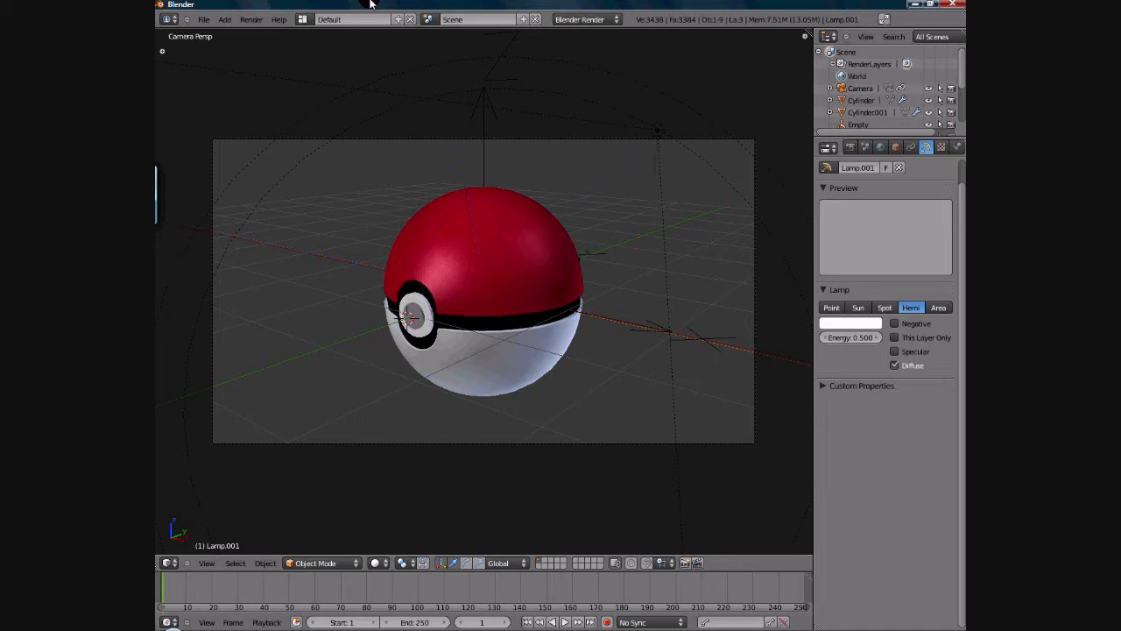
Switch the viewport to front orthographic view and frame the Poké Ball.
scroll(528, 251, "up", 5)
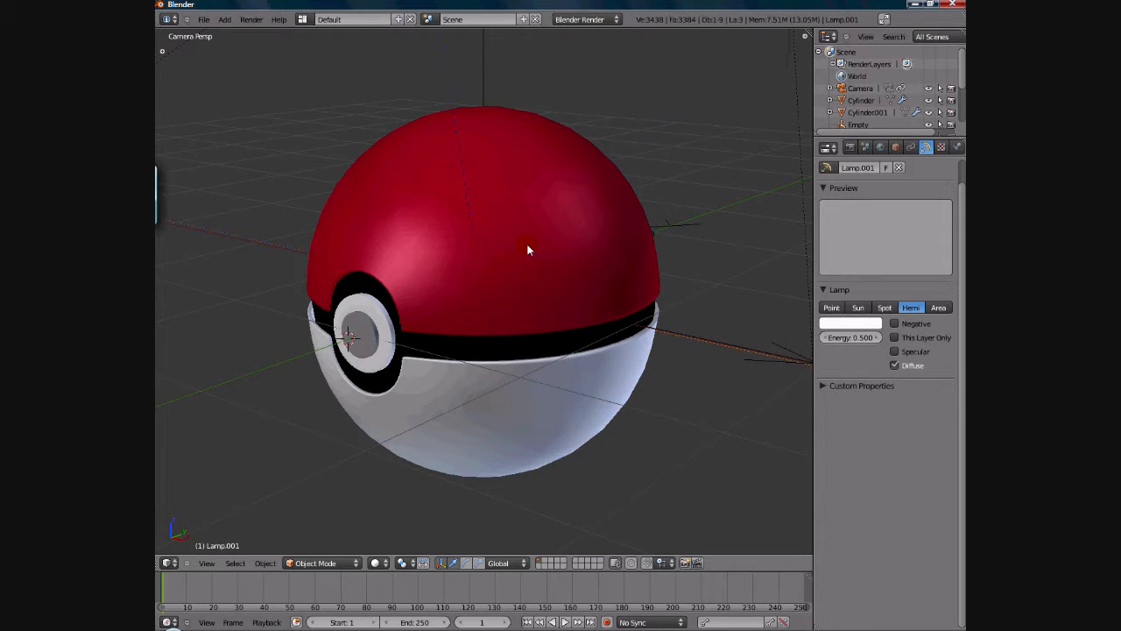
scroll(528, 251, "down", 2)
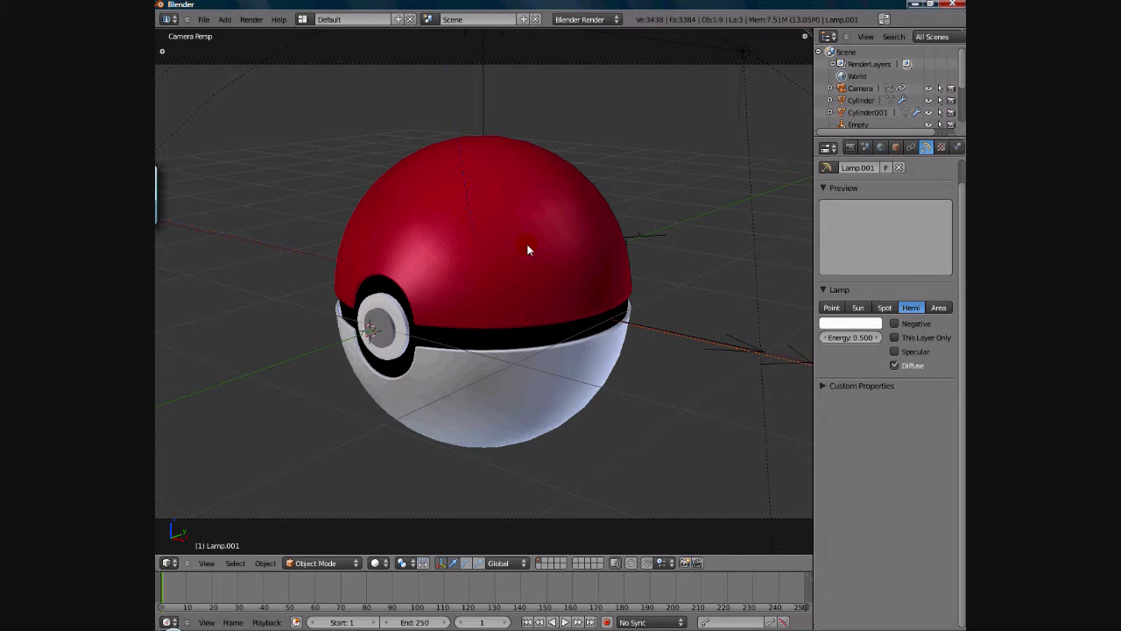
scroll(529, 251, "down", 1)
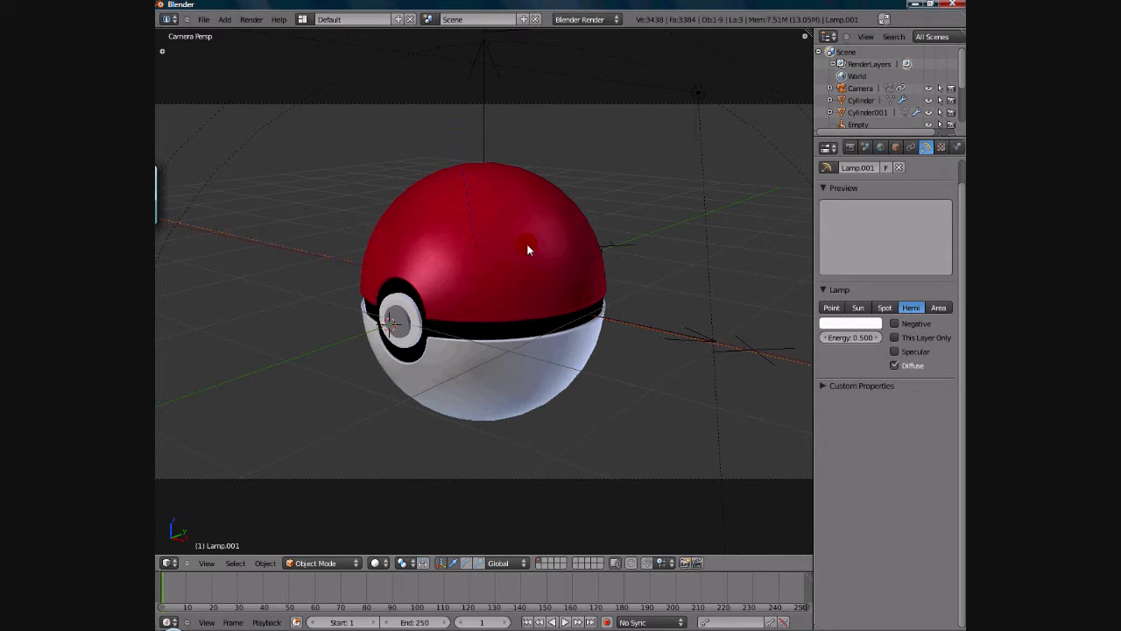
middle_click_drag(528, 250, 515, 275)
key("KP_1")
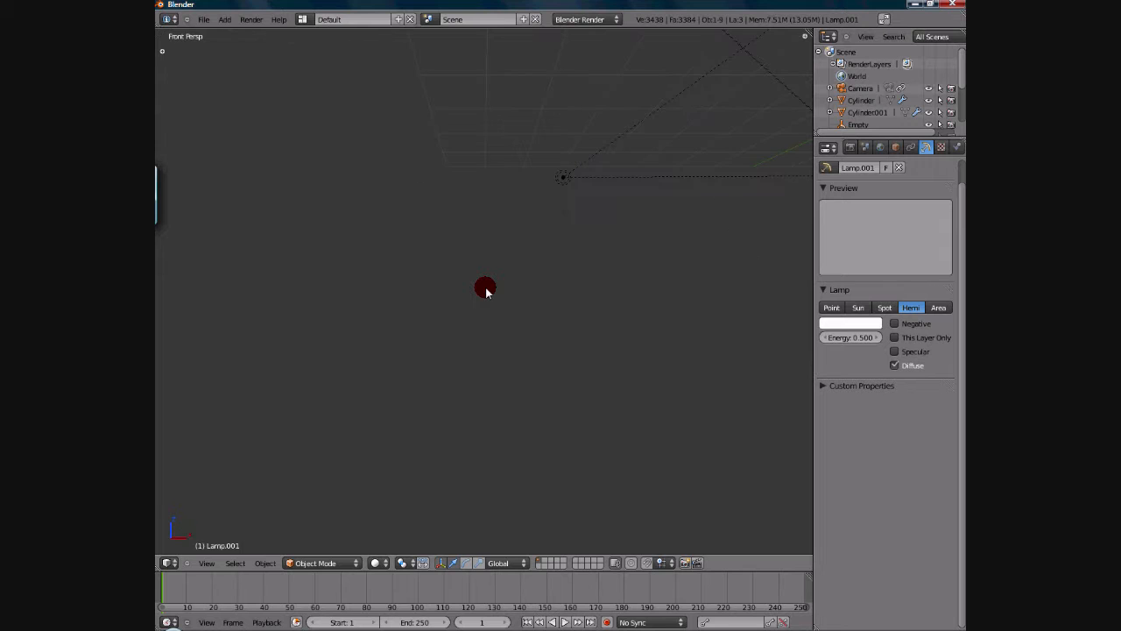
key("KP_5")
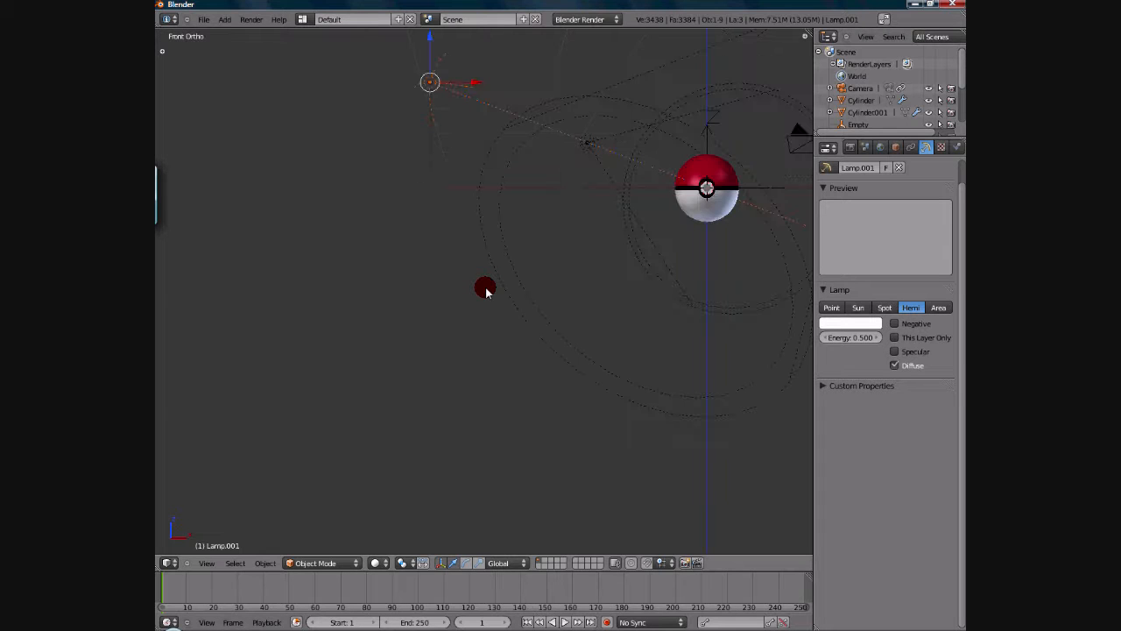
middle_click_drag(485, 292, 280, 333, "shift")
scroll(348, 321, "up", 4)
middle_click_drag(348, 320, 350, 396, "shift")
scroll(411, 314, "up", 4)
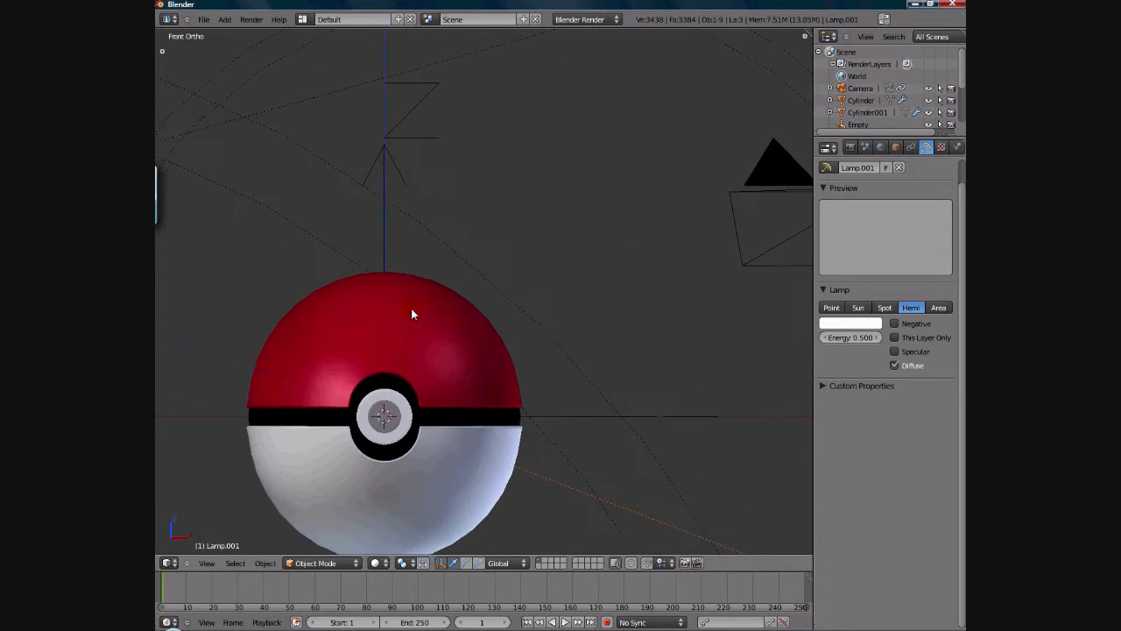
middle_click_drag(411, 313, 415, 284, "shift")
scroll(415, 285, "down", 1)
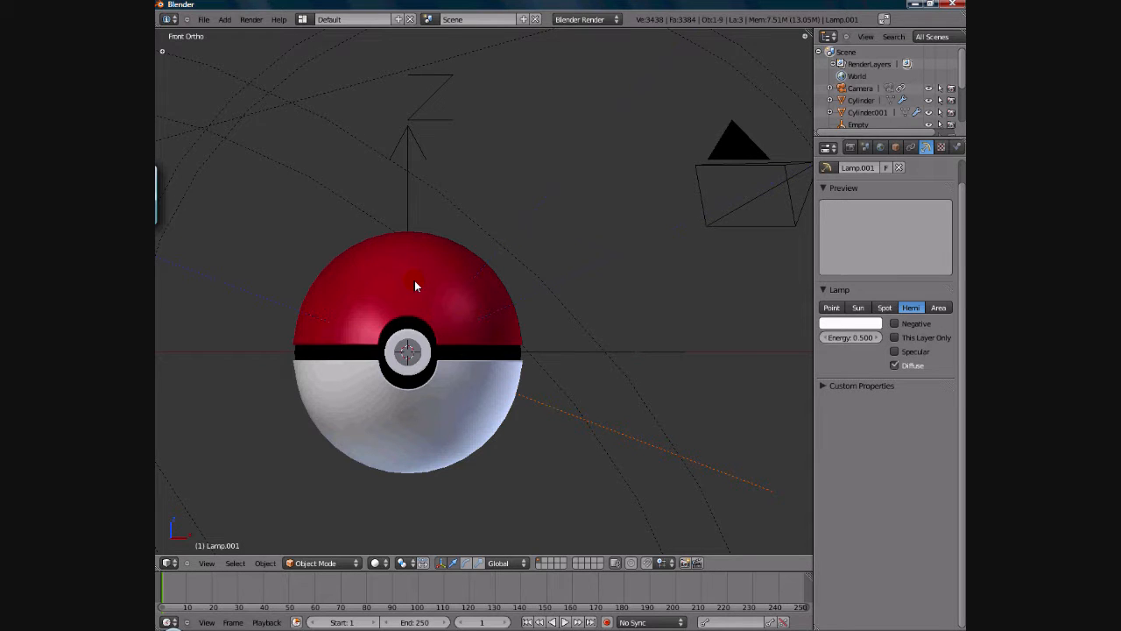
scroll(414, 279, "down", 1)
scroll(414, 278, "up", 3)
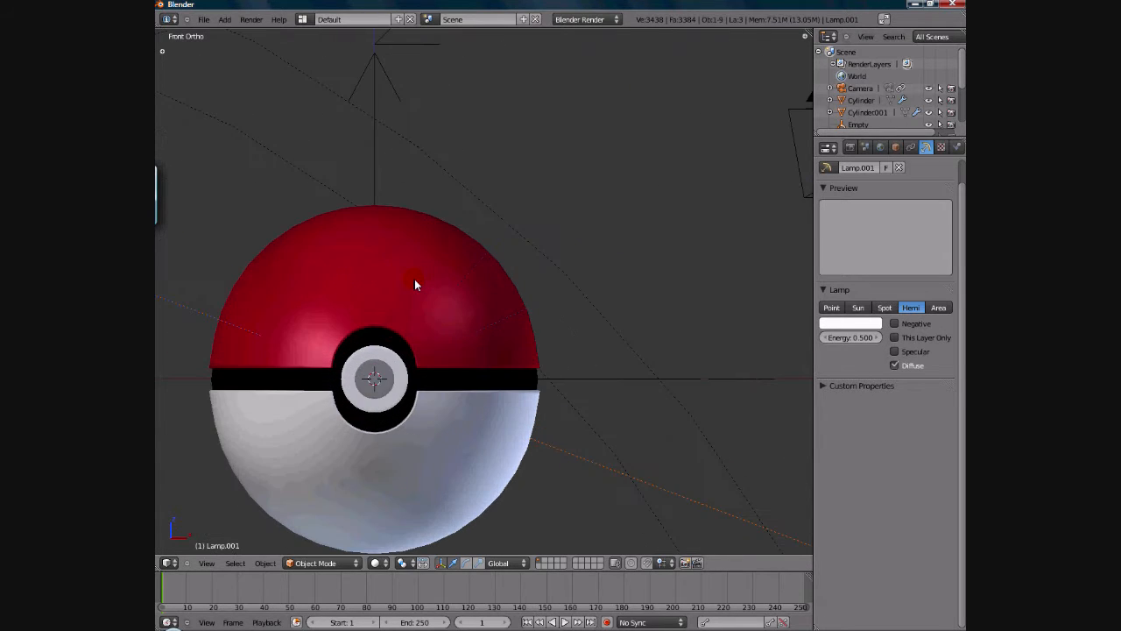
scroll(414, 279, "down", 2)
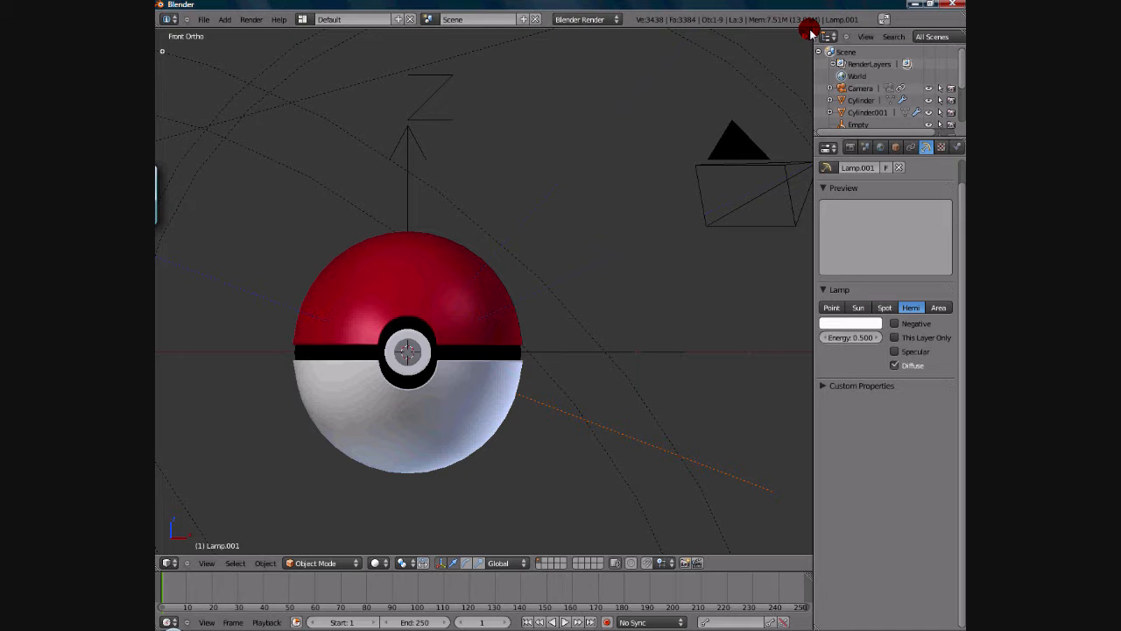
Split the 3D viewport vertically into two side-by-side areas.
left_click_drag(810, 34, 470, 110)
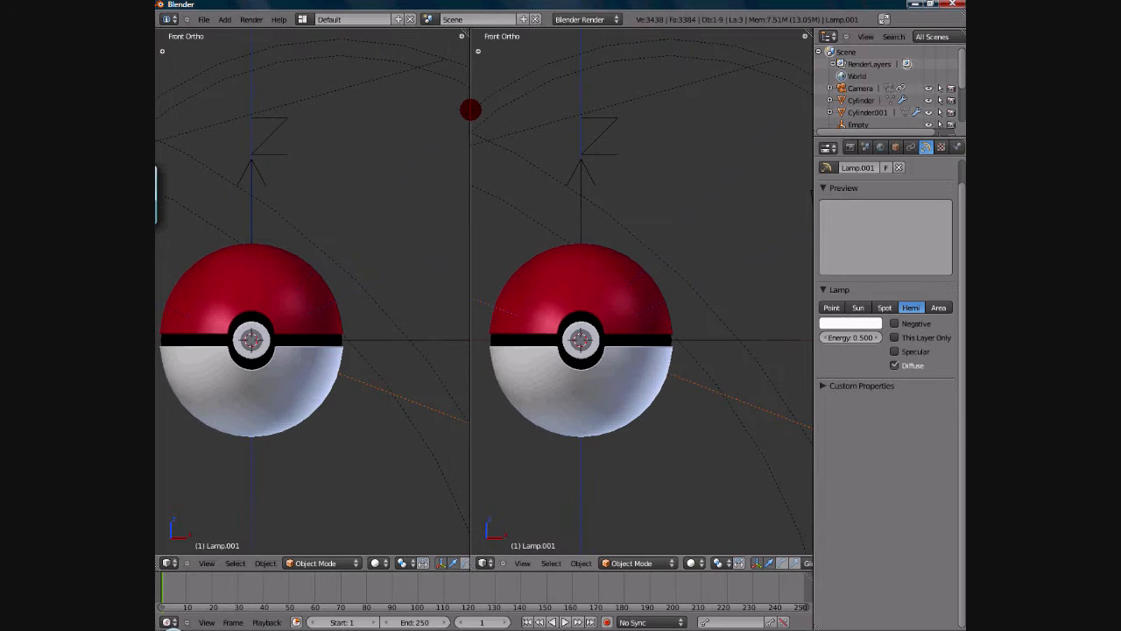
left_click(510, 351)
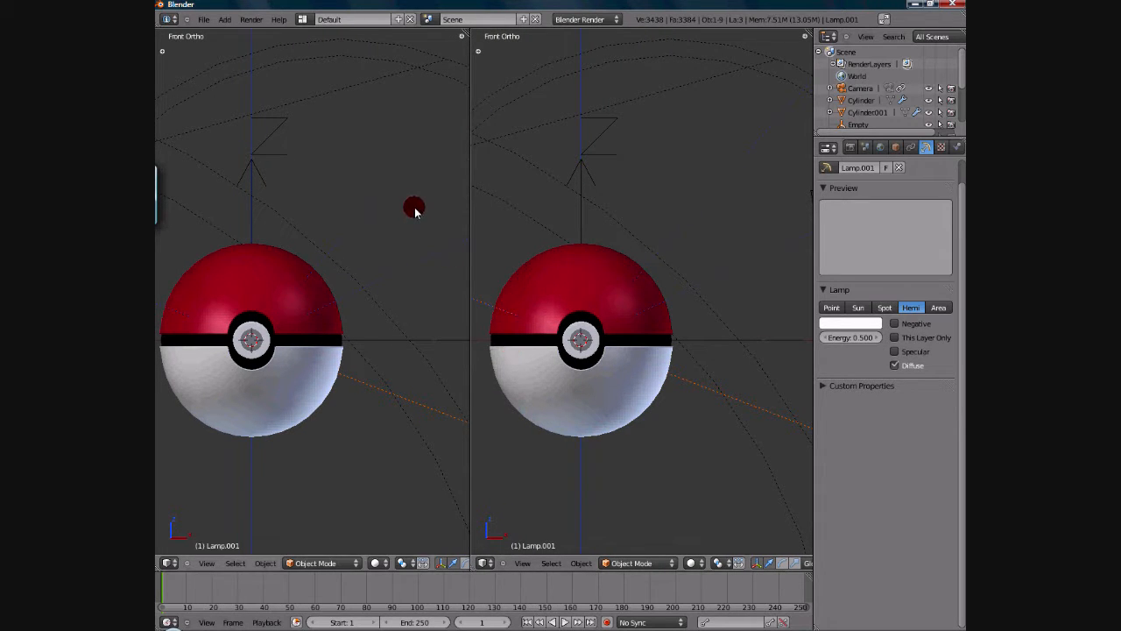
left_click(303, 19)
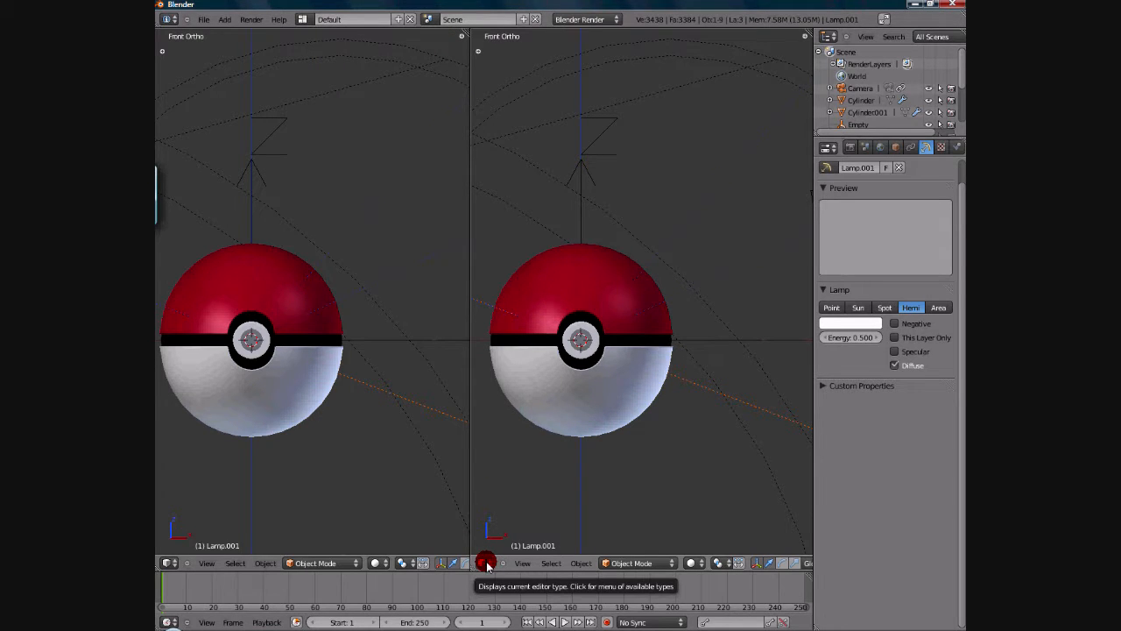
Change the new right-hand area to the Node Editor and widen it over the 3D view.
left_click(486, 563)
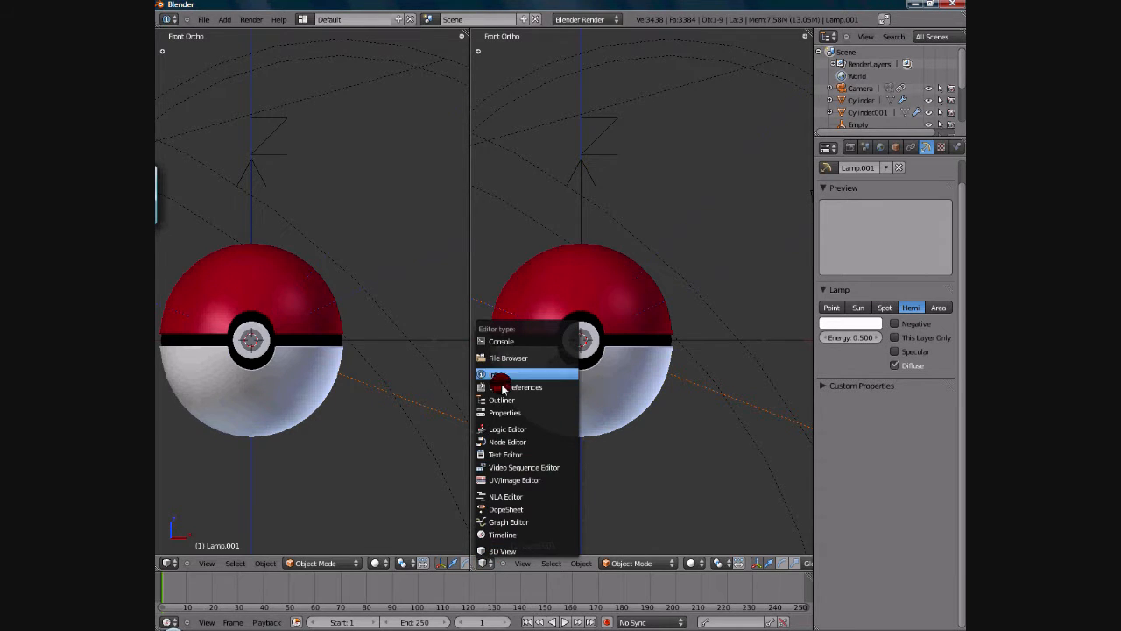
left_click(510, 442)
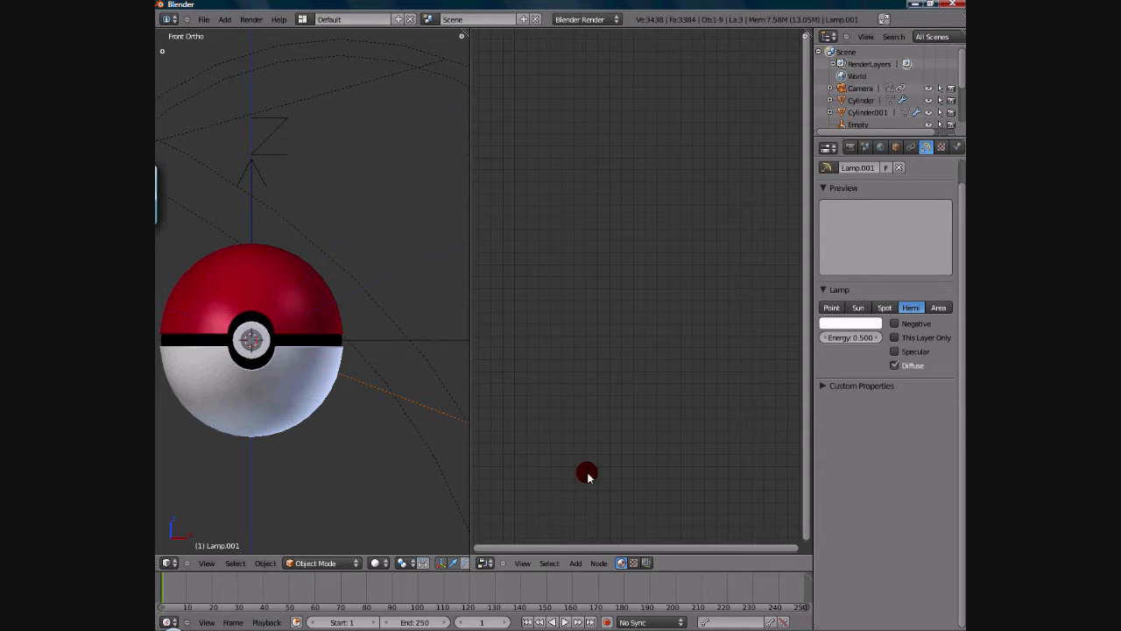
left_click_drag(469, 408, 317, 397)
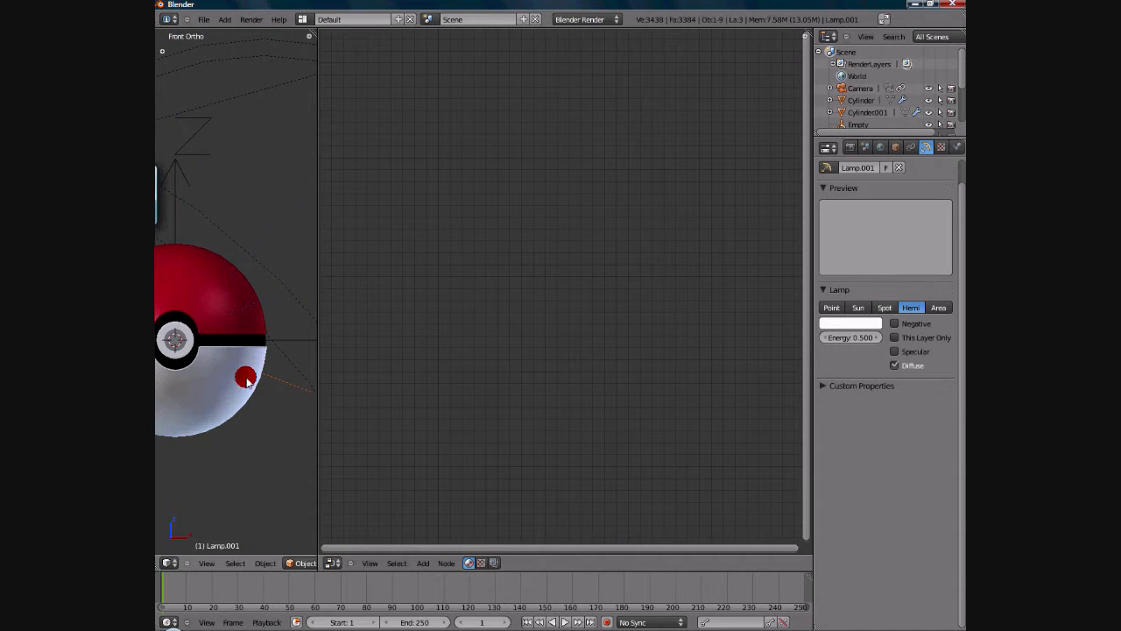
scroll(223, 370, "down", 1)
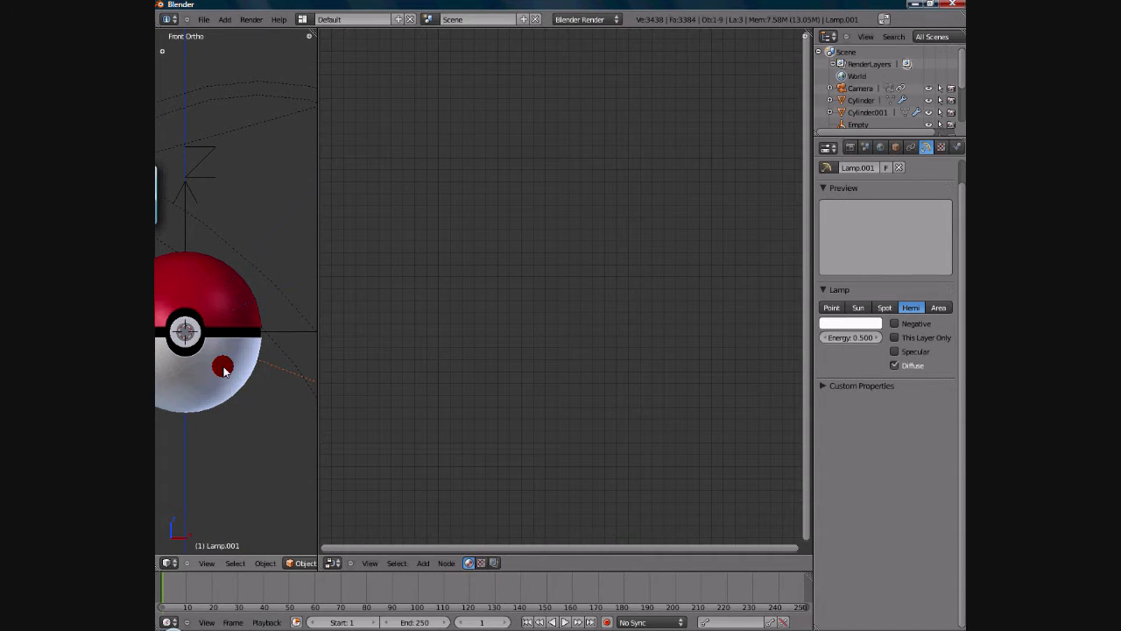
Show the compositing node tree and enable Use Nodes and Backdrop.
left_click(497, 563)
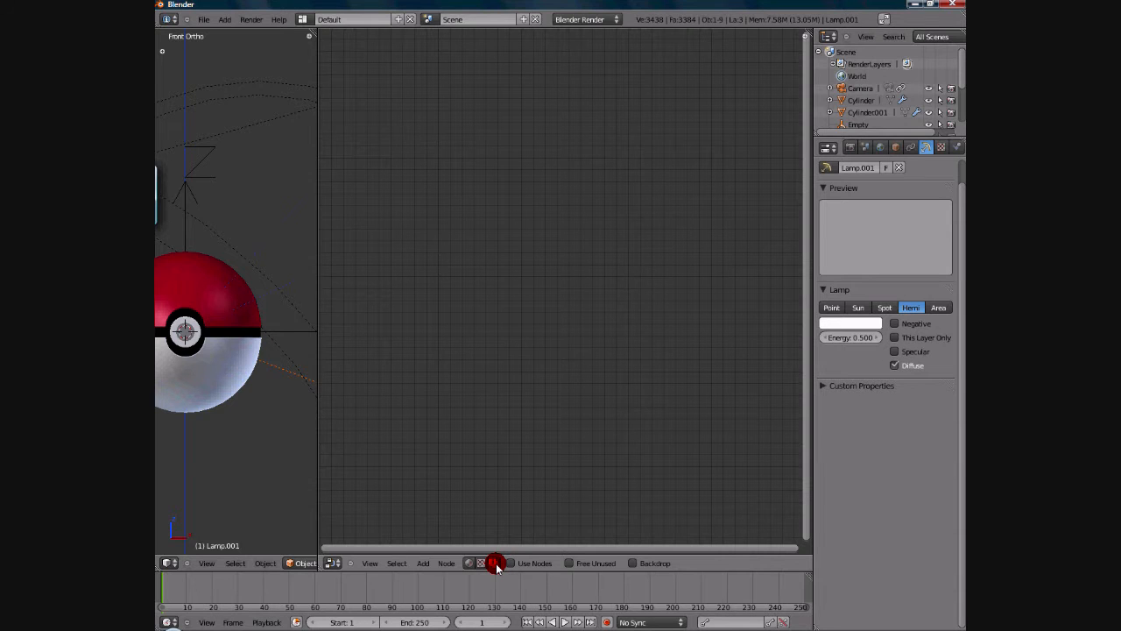
left_click(513, 564)
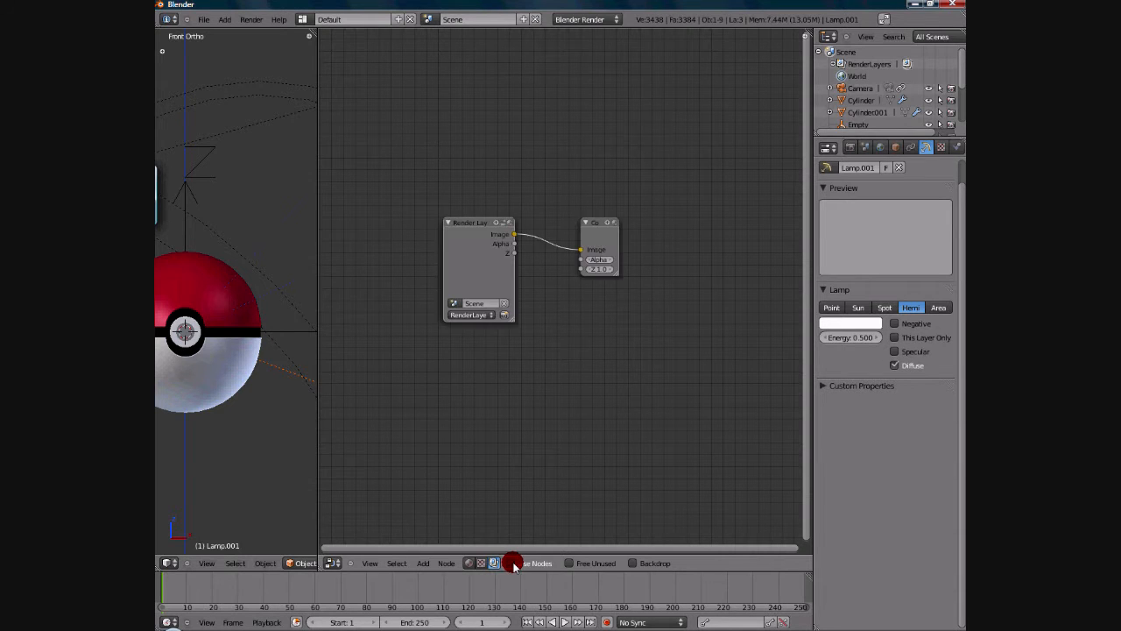
scroll(523, 382, "up", 3)
middle_click_drag(522, 382, 508, 481)
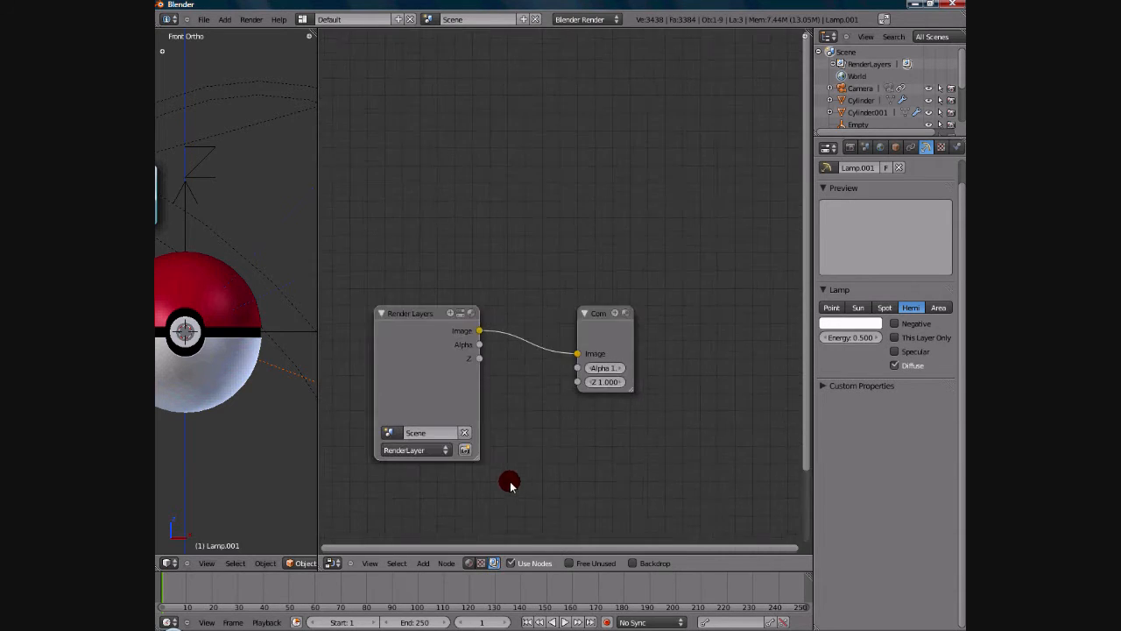
left_click(633, 564)
middle_click_drag(598, 447, 598, 434)
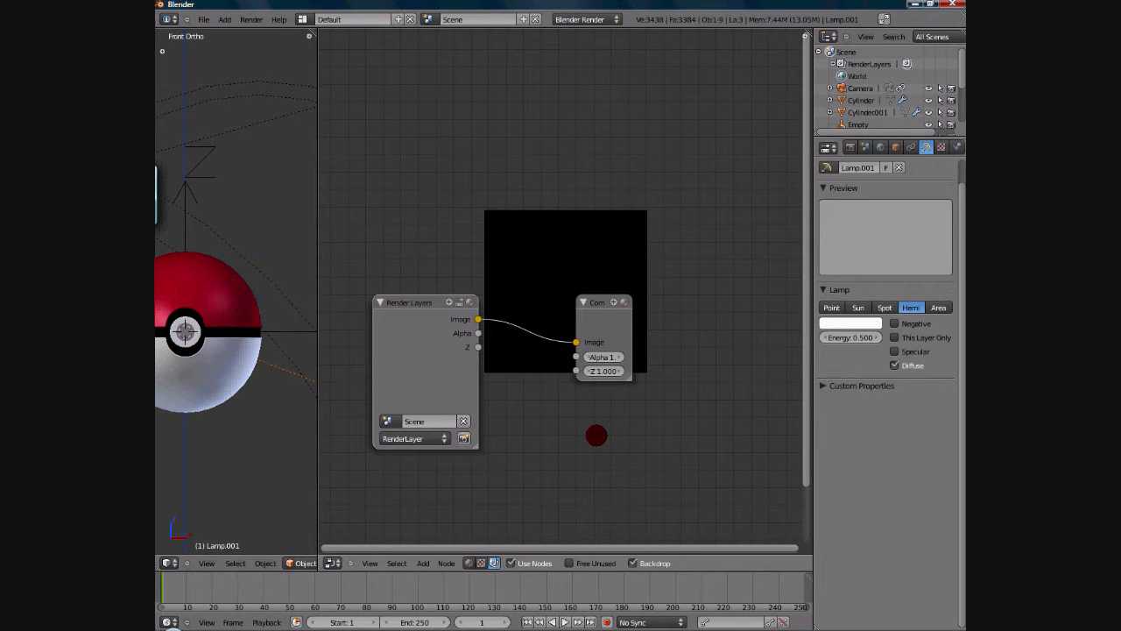
Set the Render Layers node's source to RenderLayer of the existing scene.
left_click(394, 438)
left_click(397, 443)
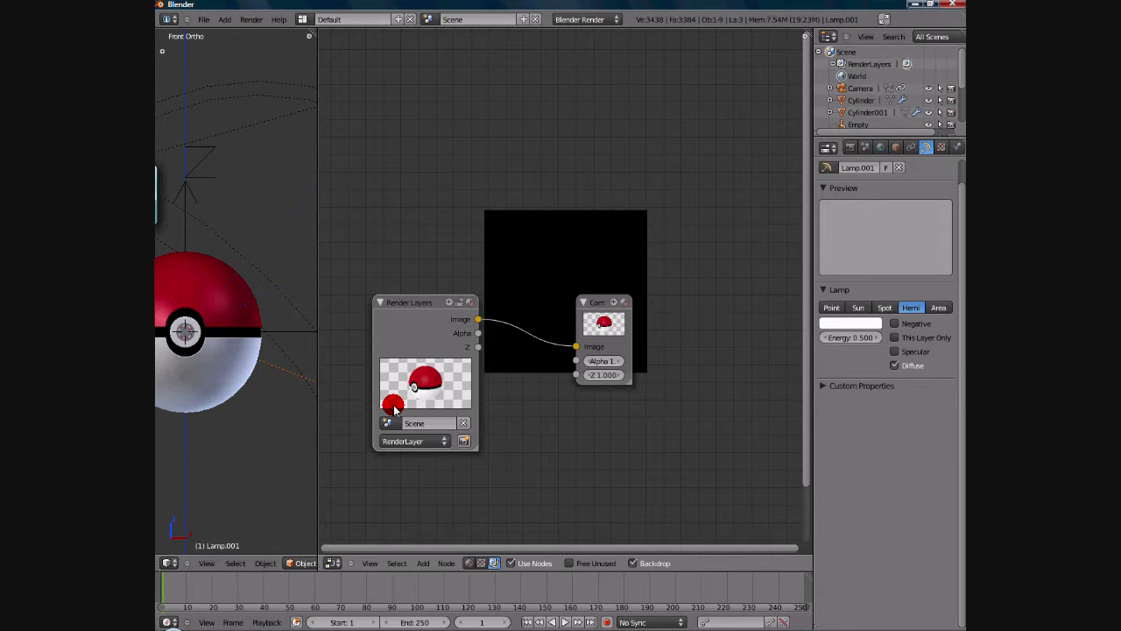
left_click(388, 423)
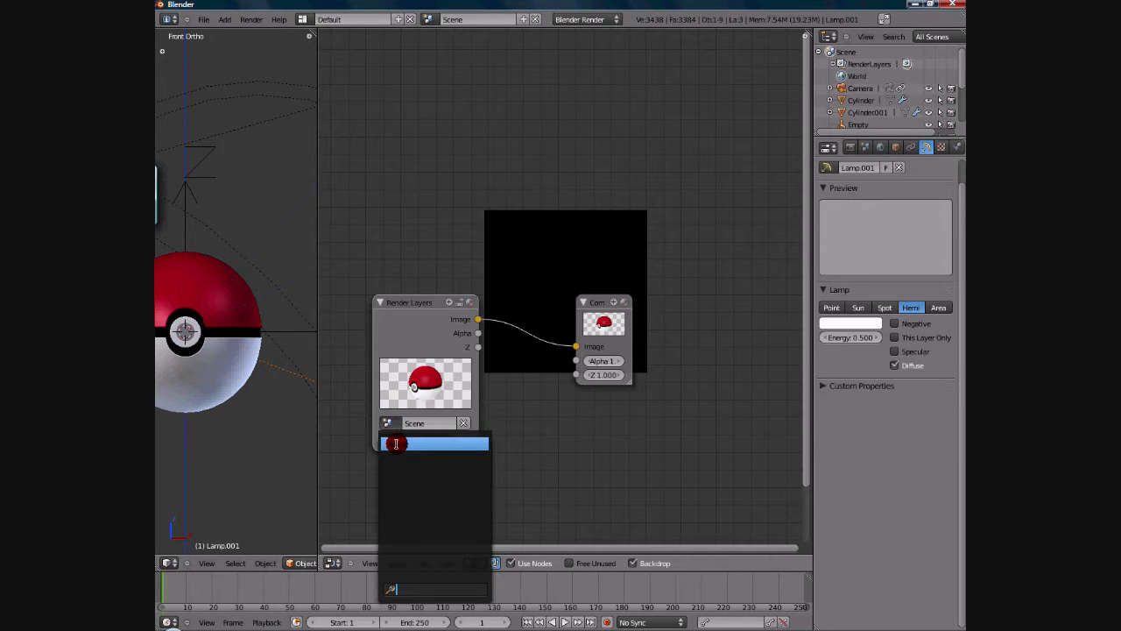
left_click(394, 438)
Move the Render Layers and Composite nodes farther apart to make room between them.
left_click_drag(421, 292, 400, 254)
left_click(603, 304)
left_click_drag(602, 304, 720, 304)
scroll(593, 327, "down", 2)
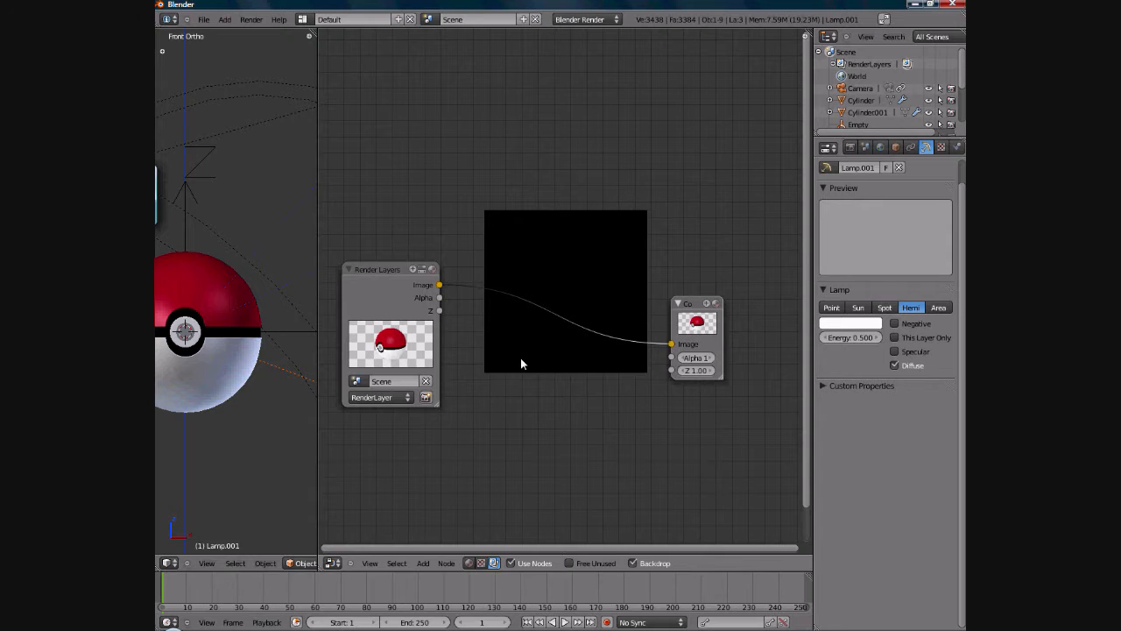
Add a Viewer output node below the Composite node and move the Composite node up out of its way.
left_click(420, 562)
key("shift+a")
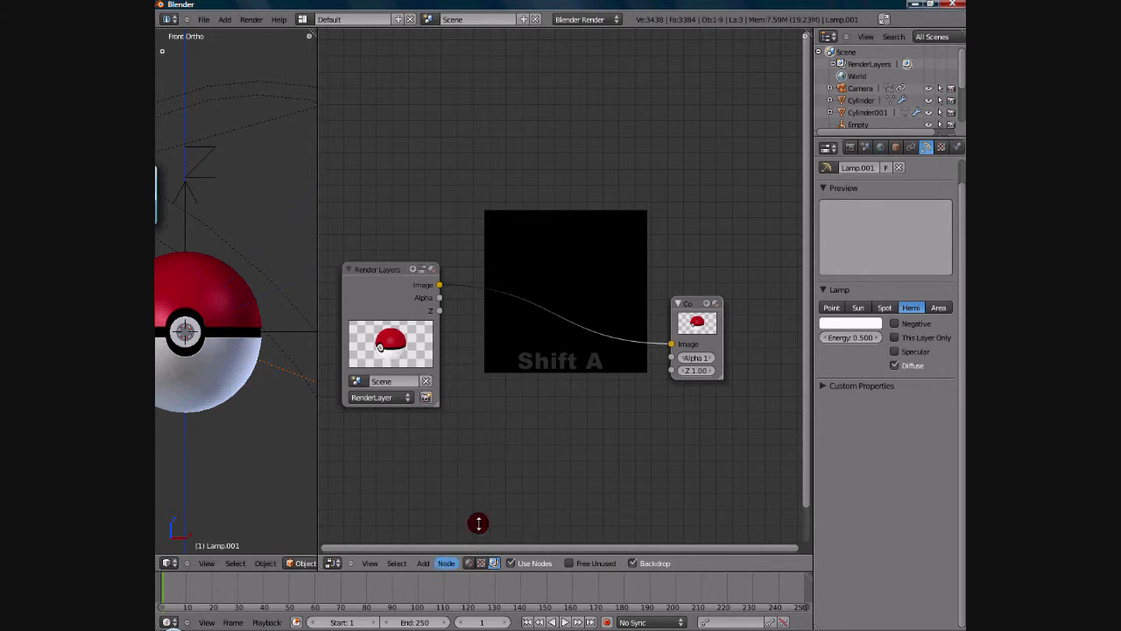
mouse_move(531, 417)
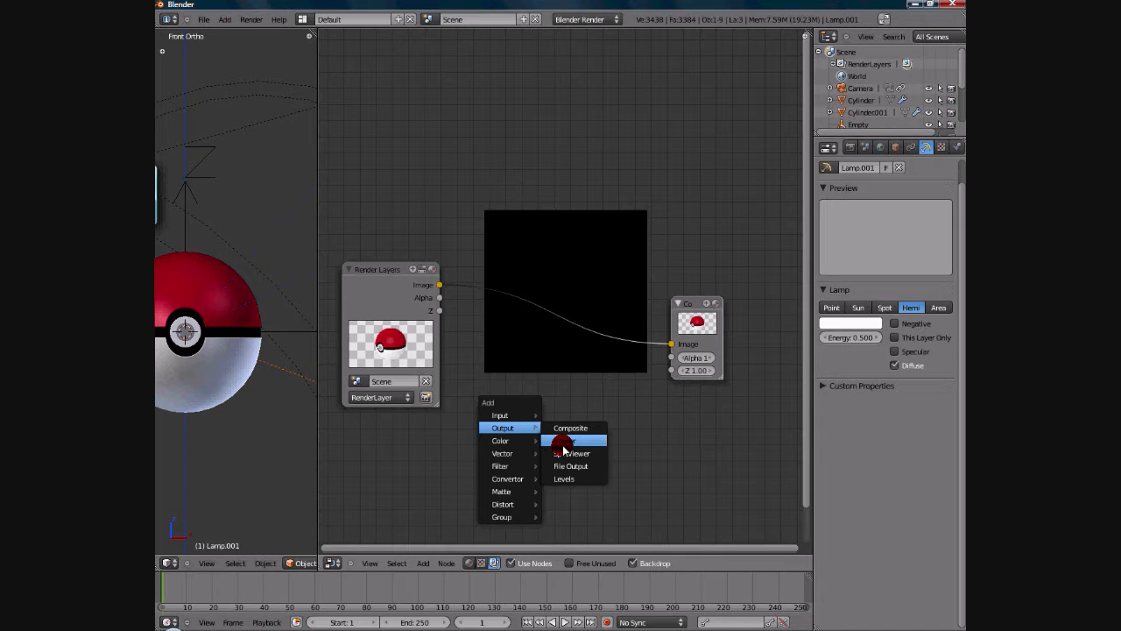
left_click(559, 445)
scroll(550, 400, "down", 1)
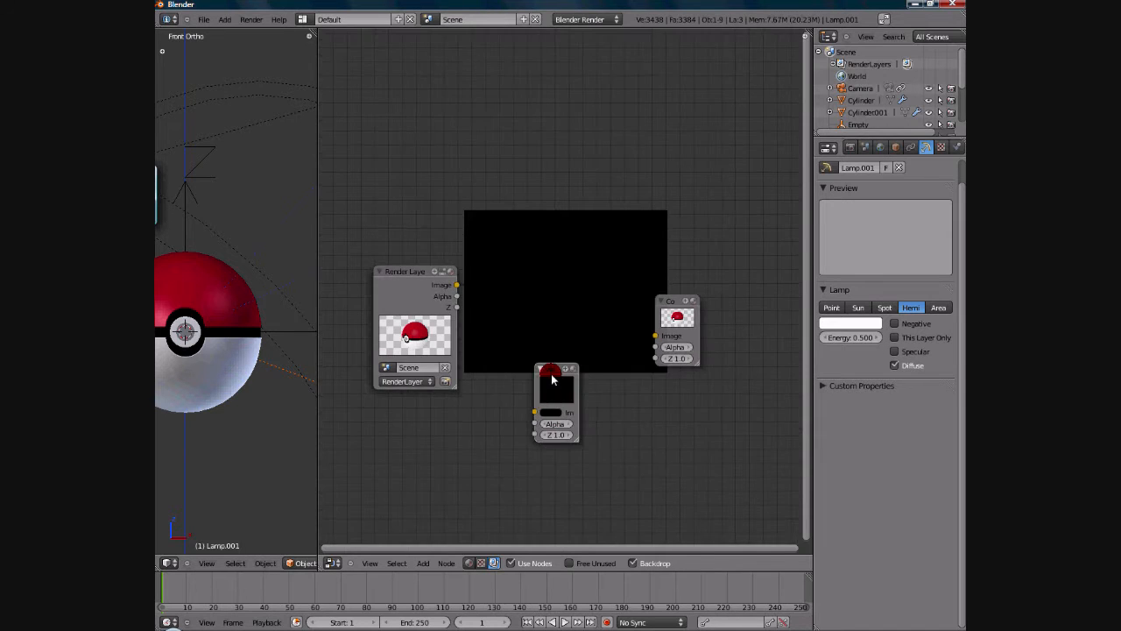
left_click(713, 410)
left_click_drag(691, 300, 748, 260)
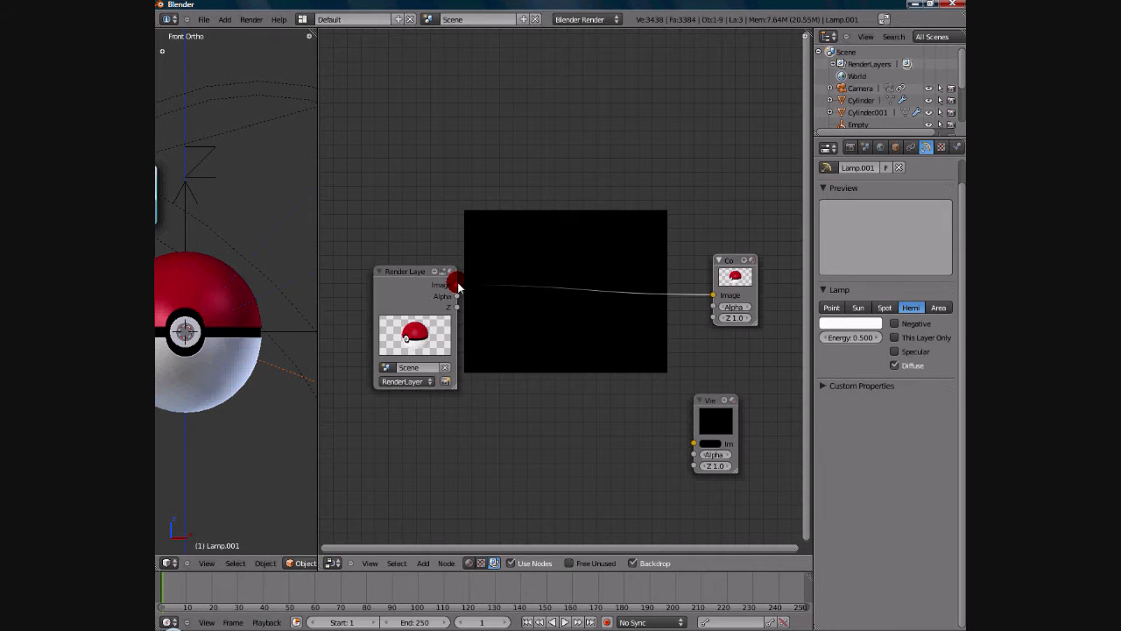
Disconnect the Render Layers image output from the Composite node.
left_click_drag(707, 295, 698, 298)
left_click_drag(457, 285, 710, 296)
middle_click_drag(635, 316, 643, 223)
scroll(643, 223, "up", 1)
Line up the Composite node above the Viewer node, clear of the backdrop.
left_click_drag(744, 183, 688, 178)
scroll(689, 205, "down", 2)
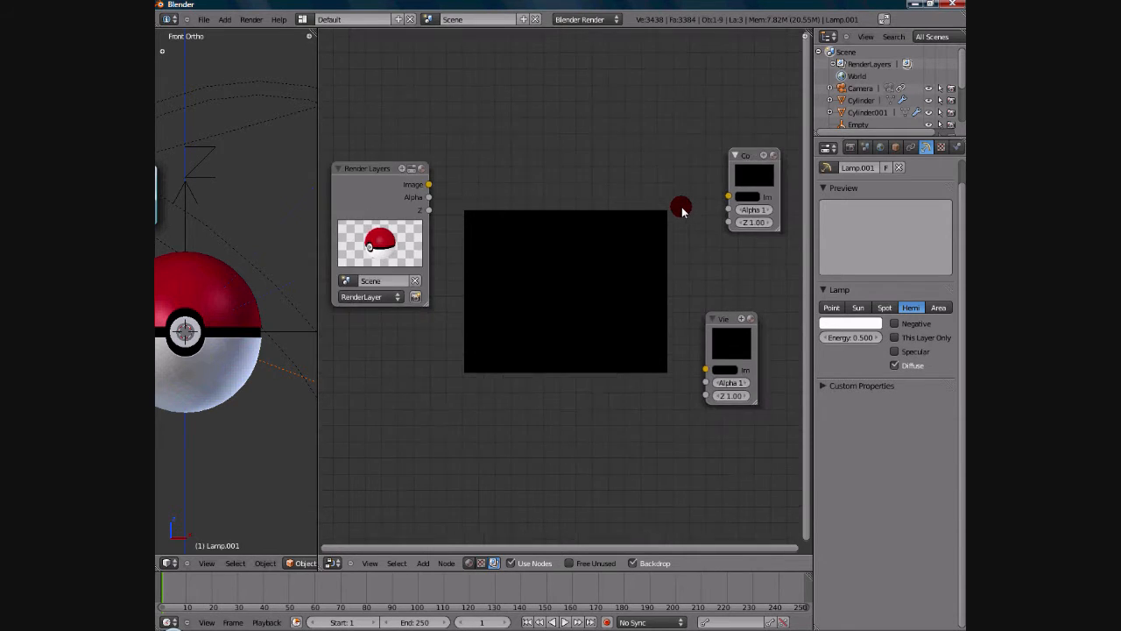
left_click_drag(723, 185, 741, 201)
left_click_drag(708, 333, 741, 325)
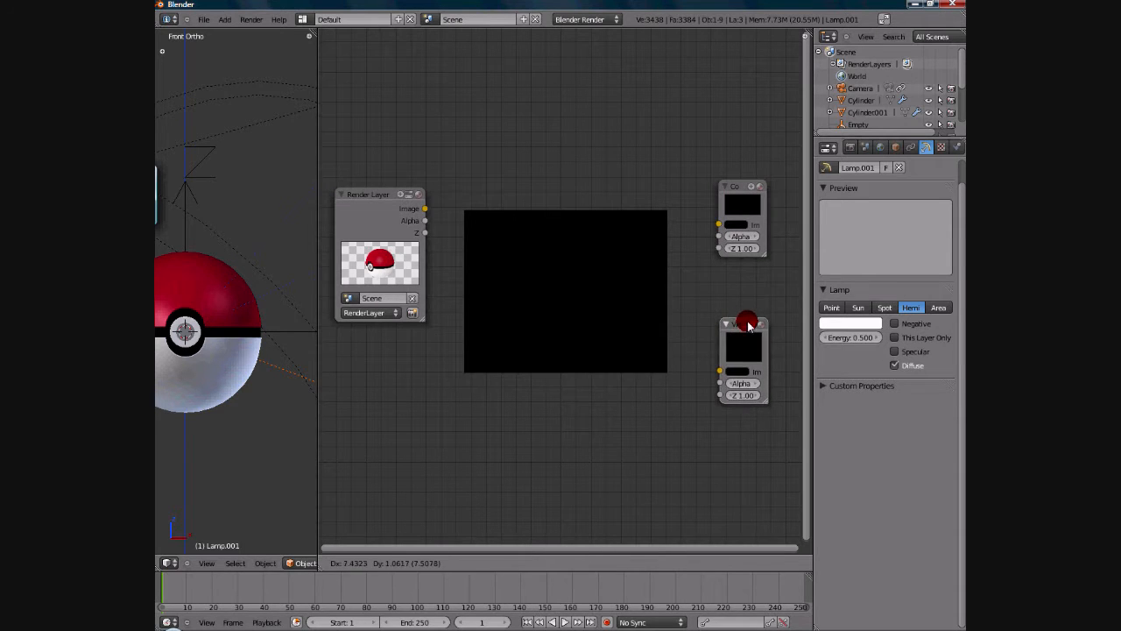
Add an RGB Curves color node below the backdrop, with its image output linked to the Viewer node.
middle_click_drag(663, 341, 666, 321)
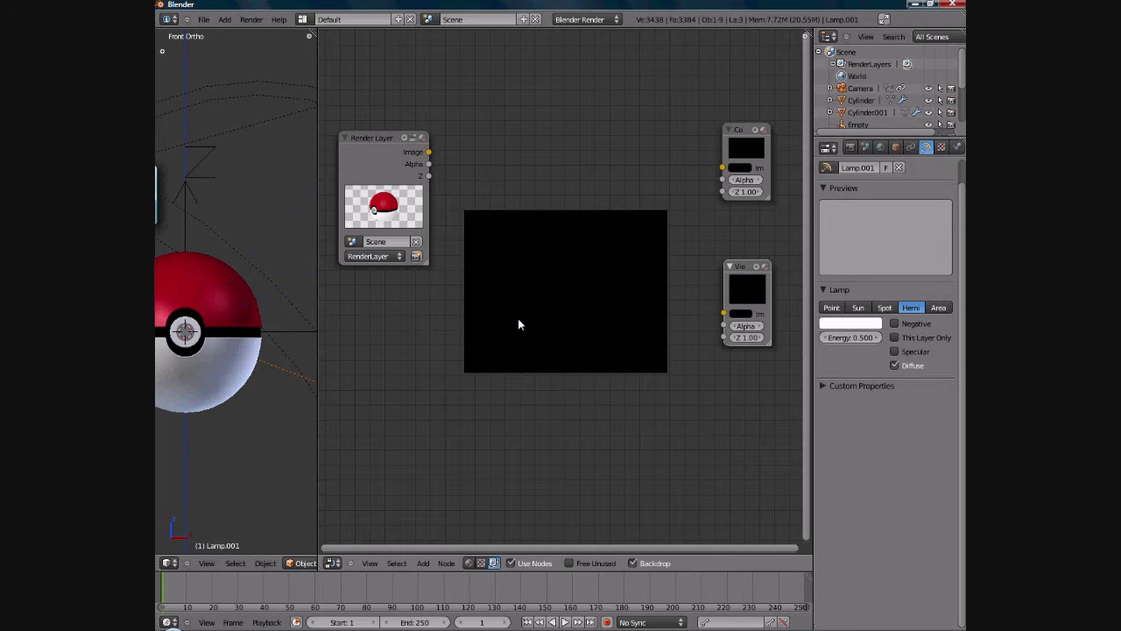
middle_click_drag(519, 323, 520, 321)
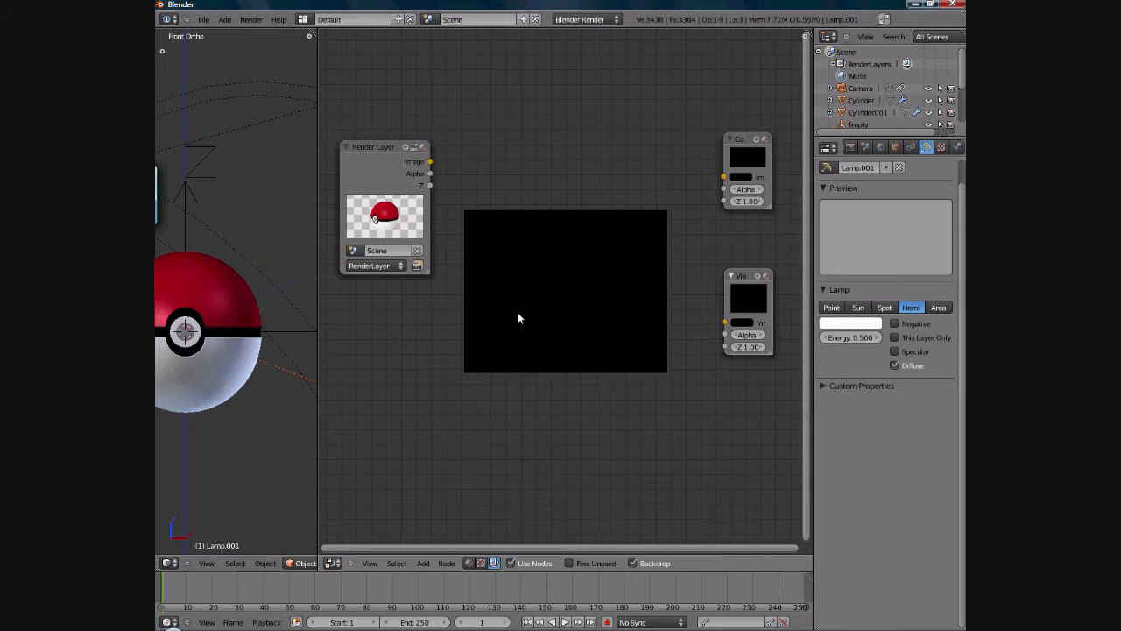
scroll(517, 311, "down", 1)
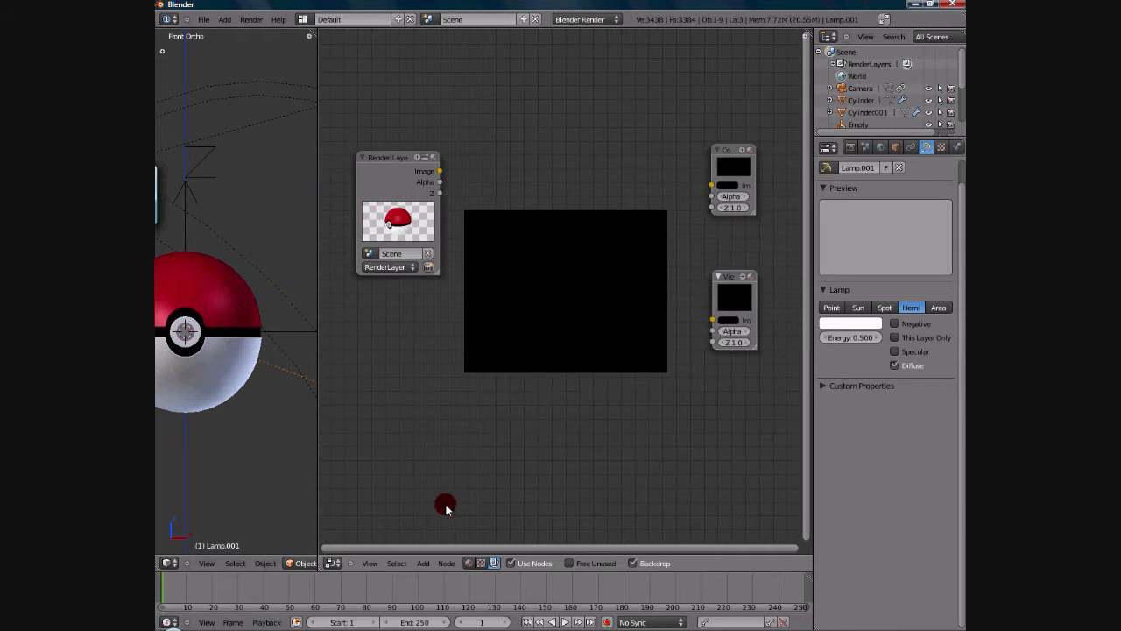
left_click(425, 562)
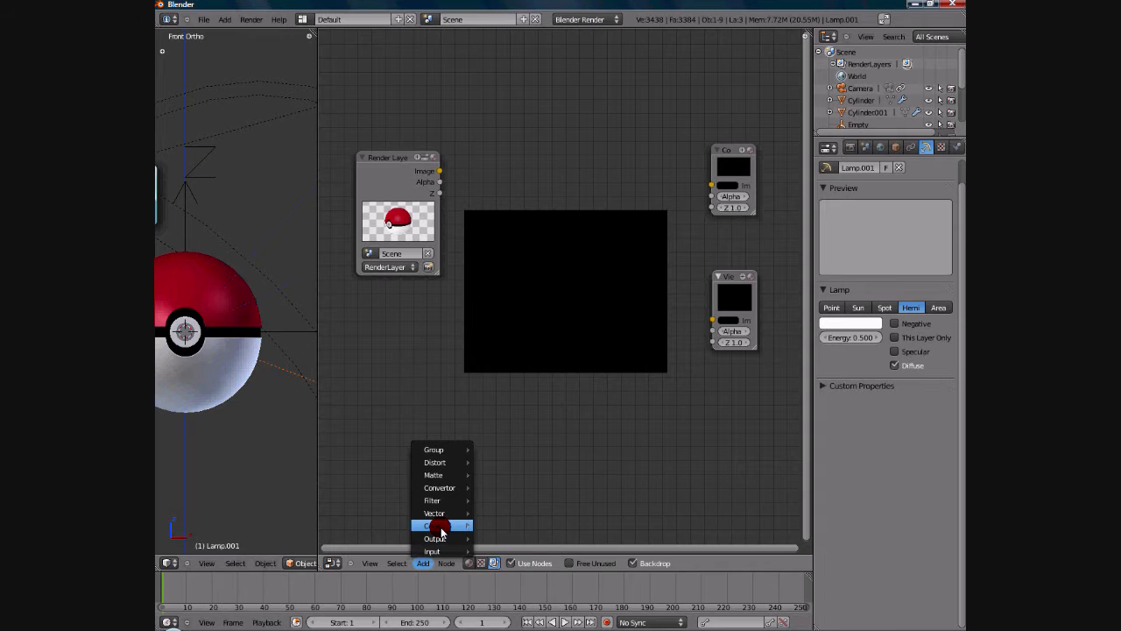
mouse_move(440, 529)
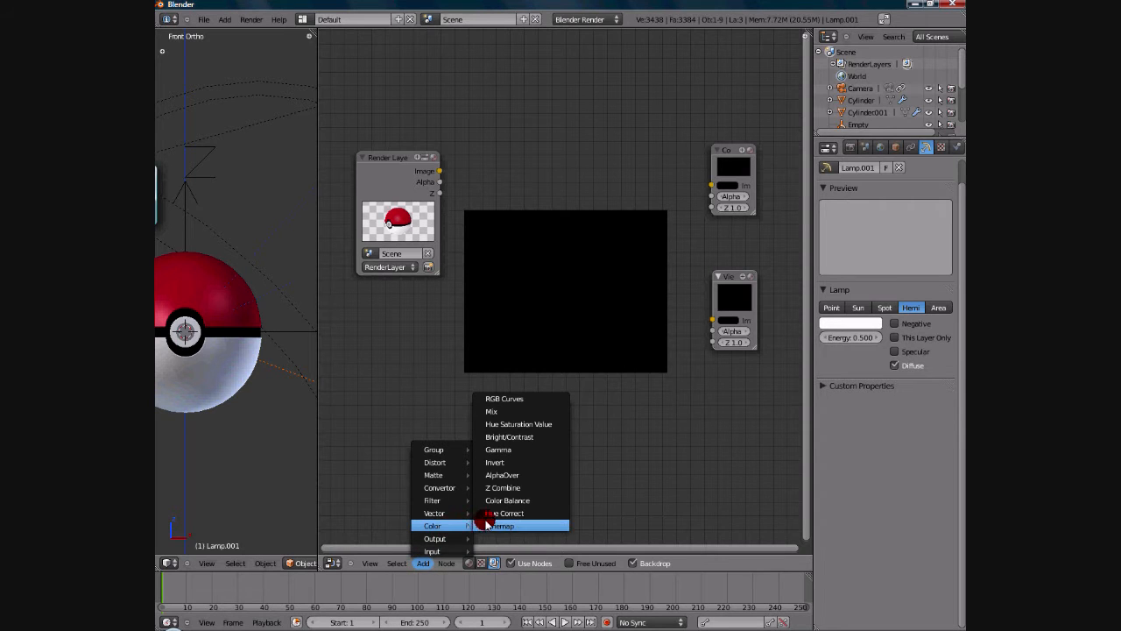
left_click(499, 398)
scroll(501, 501, "down", 1)
scroll(502, 502, "down", 1)
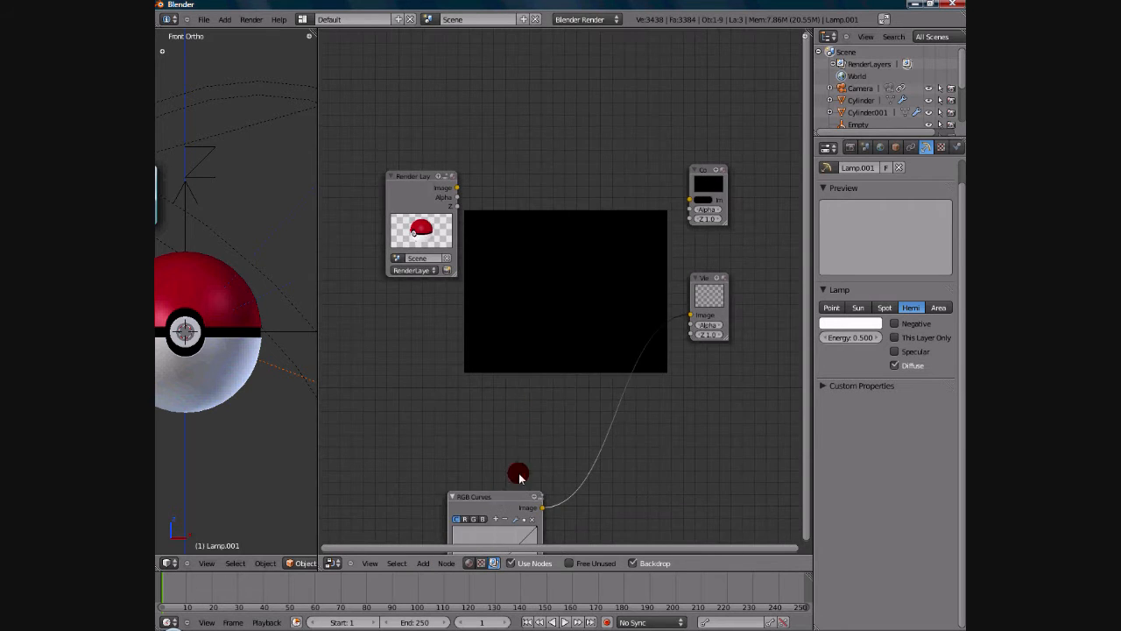
Move the RGB Curves node up into the space between the Render Layers node and the output nodes.
left_click(546, 224)
middle_click_drag(547, 222, 521, 413)
scroll(545, 333, "up", 1)
scroll(545, 327, "down", 2)
left_click_drag(522, 417, 538, 348)
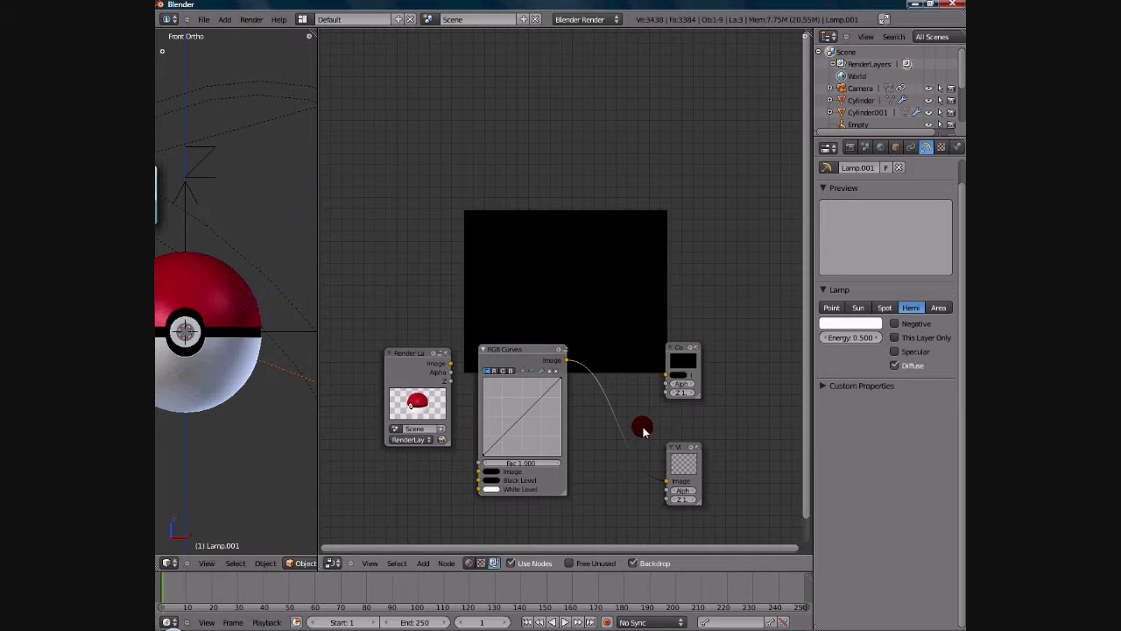
Widen the Viewer node slightly and disconnect the RGB Curves output from its image input.
mouse_move(704, 506)
left_mouse_down()
mouse_move(738, 529)
mouse_move(709, 508)
left_mouse_up()
mouse_move(586, 422)
middle_mouse_down()
mouse_move(586, 400)
mouse_move(583, 440)
middle_mouse_up()
left_click_drag(655, 508, 648, 506)
middle_click_drag(598, 418, 577, 273)
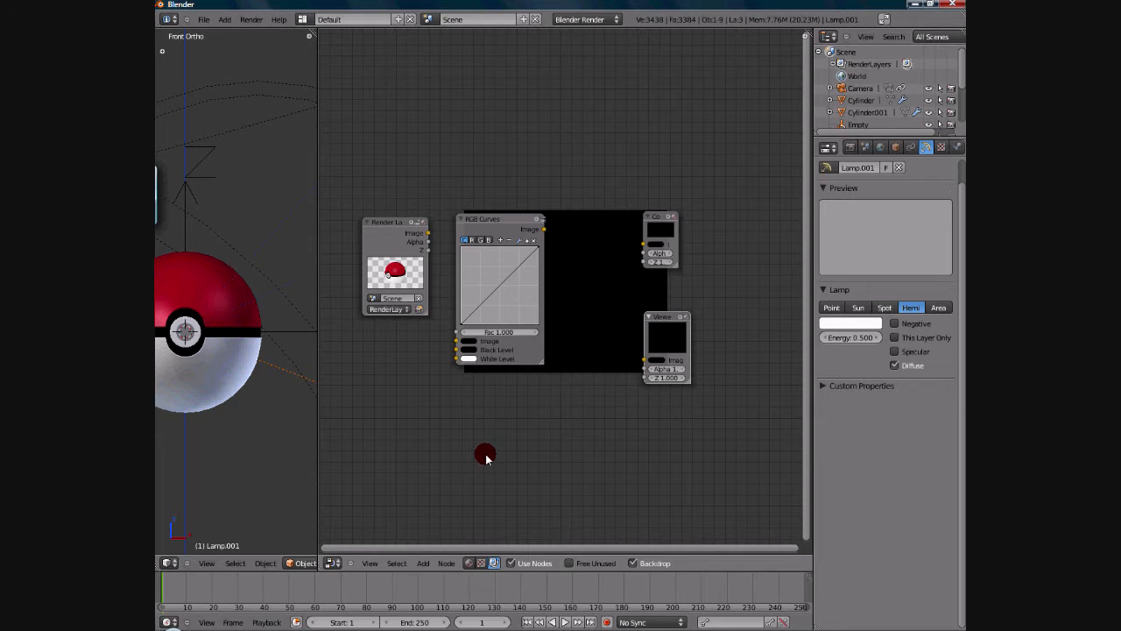
Add a Filter node between the RGB Curves and Viewer nodes, with its image output linked to the Viewer.
key("shift+a")
mouse_move(477, 442)
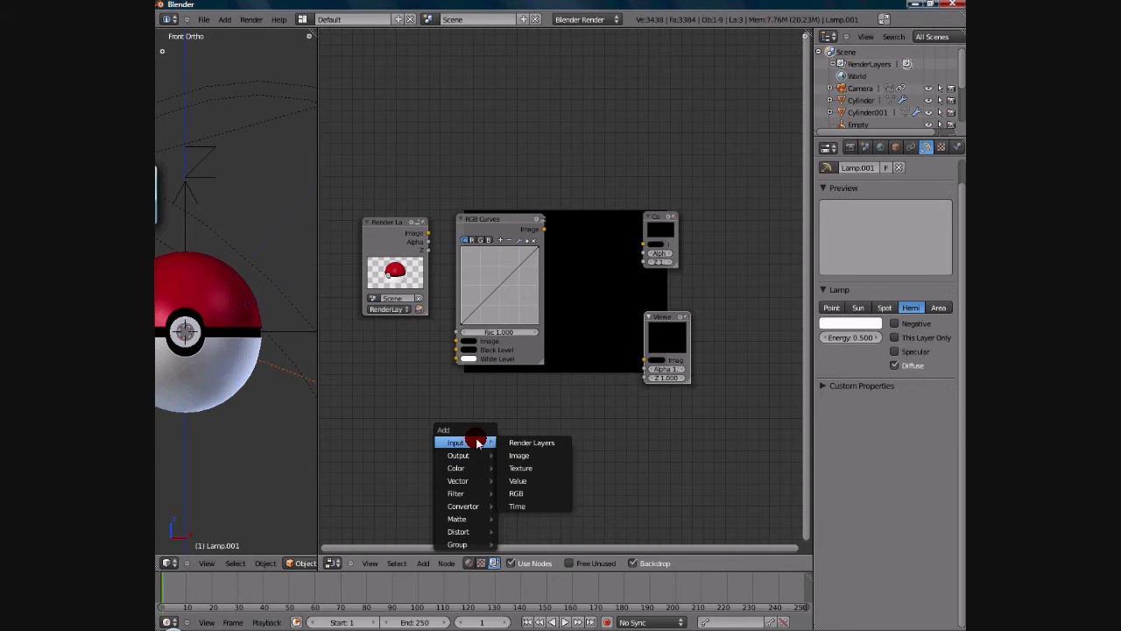
mouse_move(465, 470)
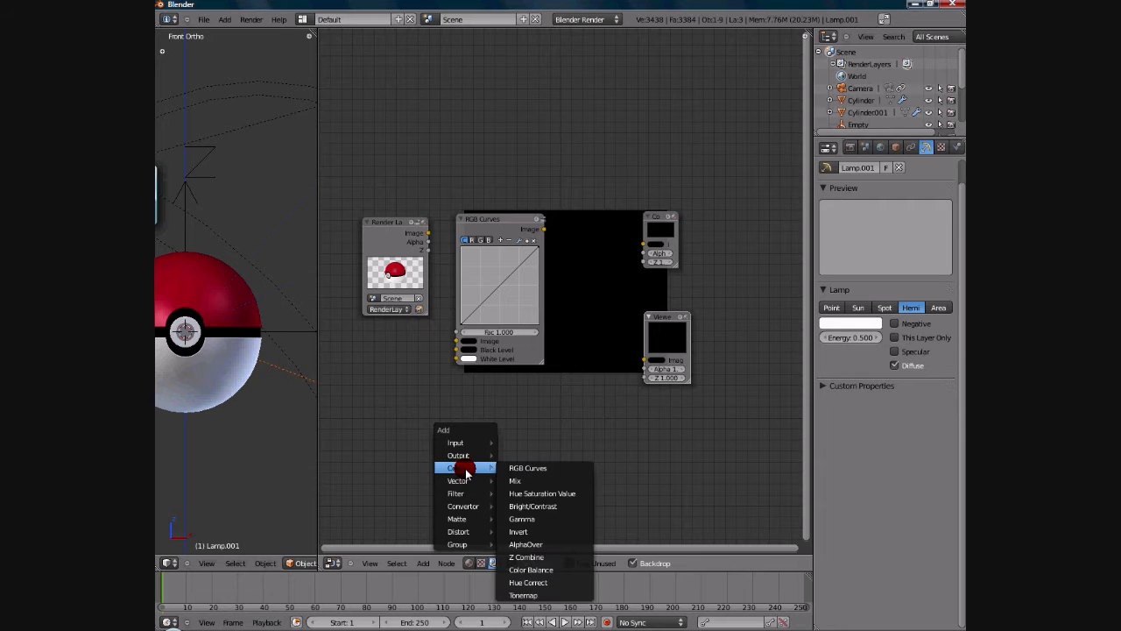
mouse_move(462, 496)
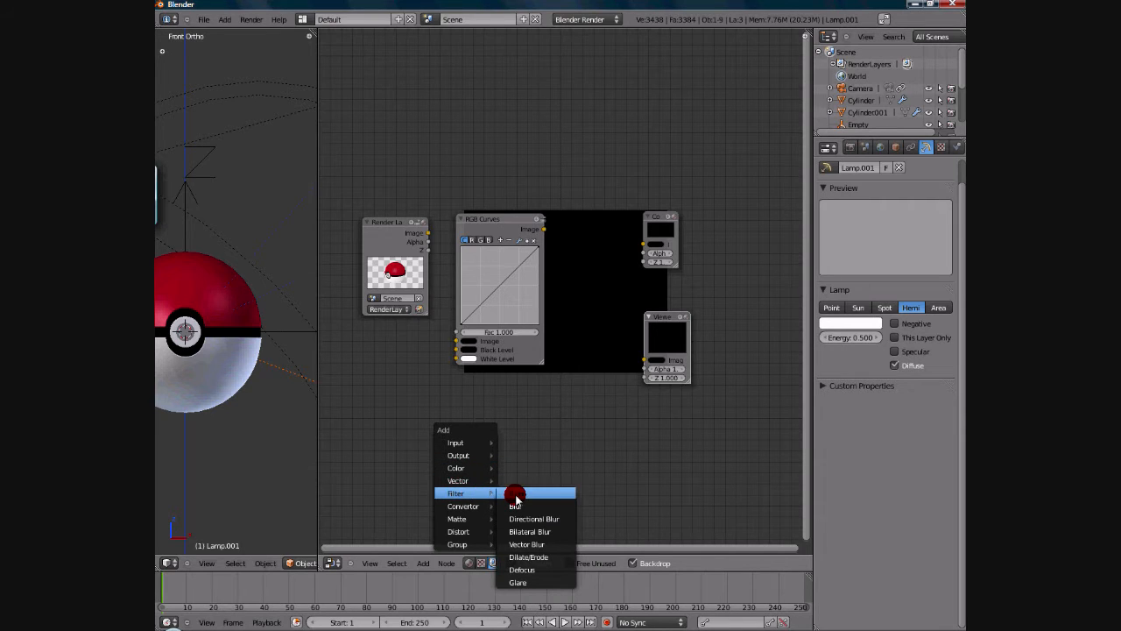
left_click(515, 494)
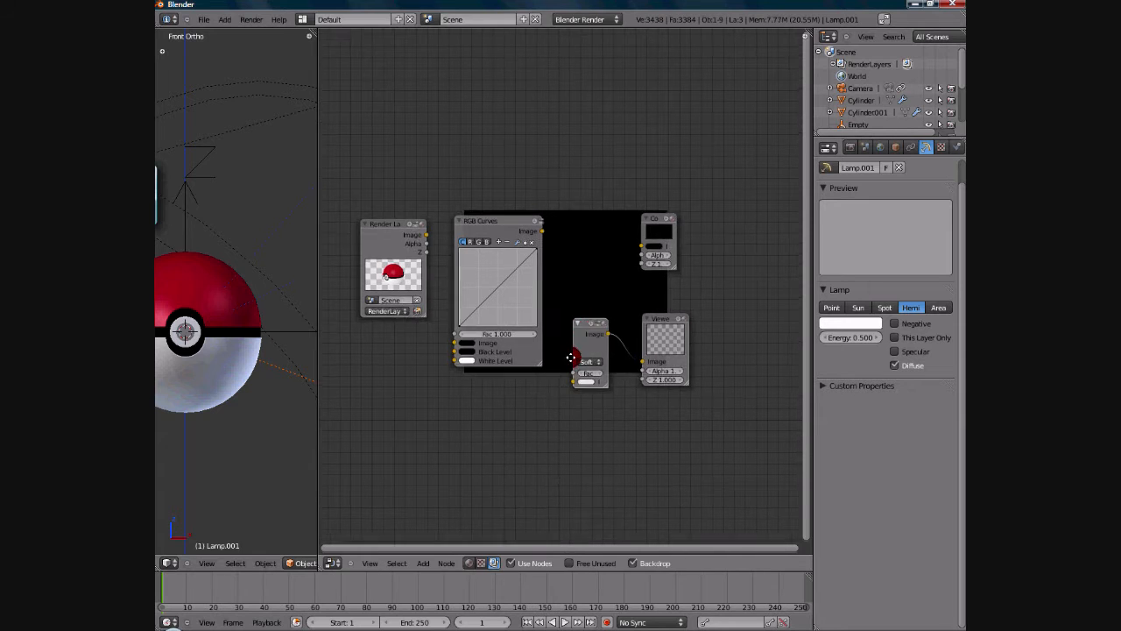
left_click(570, 356)
middle_click_drag(570, 356, 593, 420)
middle_click_drag(572, 384, 588, 406)
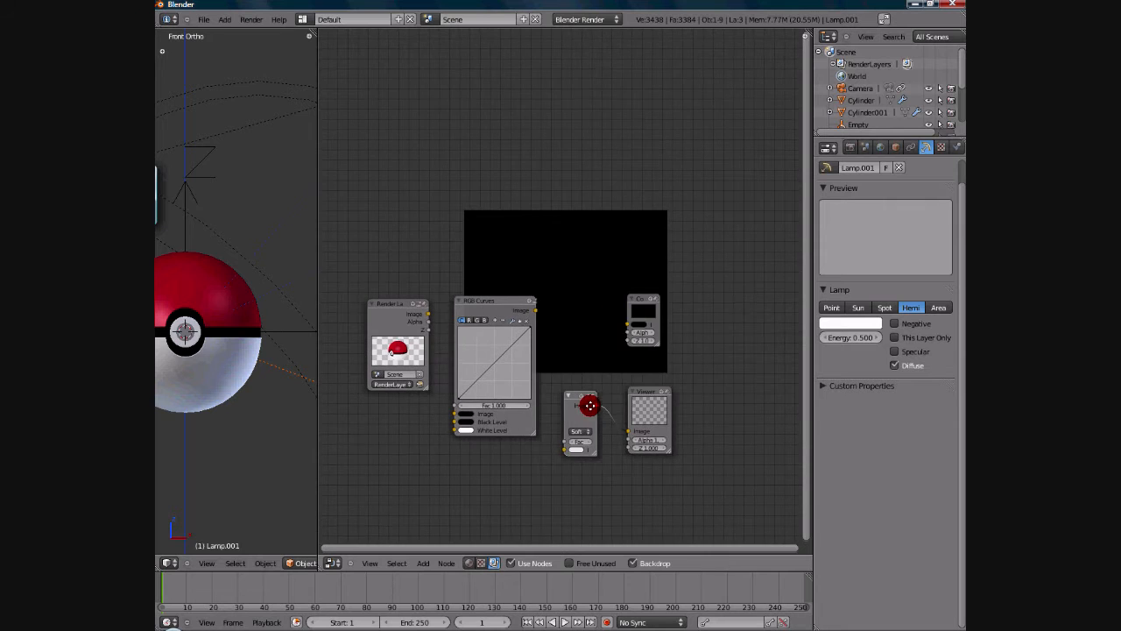
Move the Viewer and Composite nodes farther away from the Filter node to make room.
left_click_drag(646, 402, 706, 439)
left_click_drag(630, 308, 708, 351)
middle_click_drag(709, 350, 569, 357)
middle_click_drag(483, 348, 483, 207)
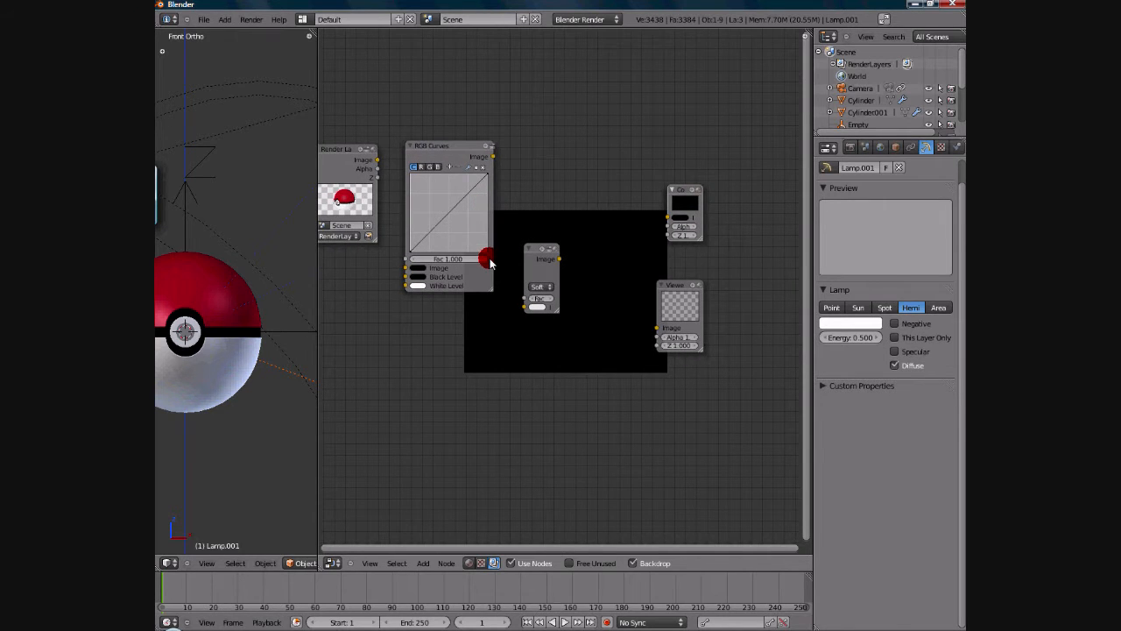
Widen the gap between the Render Layers and RGB Curves nodes by moving them slightly apart.
middle_click_drag(483, 284, 465, 450)
key("Home")
middle_click_drag(489, 367, 474, 433)
scroll(468, 378, "up", 2)
middle_click_drag(467, 378, 418, 358)
scroll(427, 366, "up", 1)
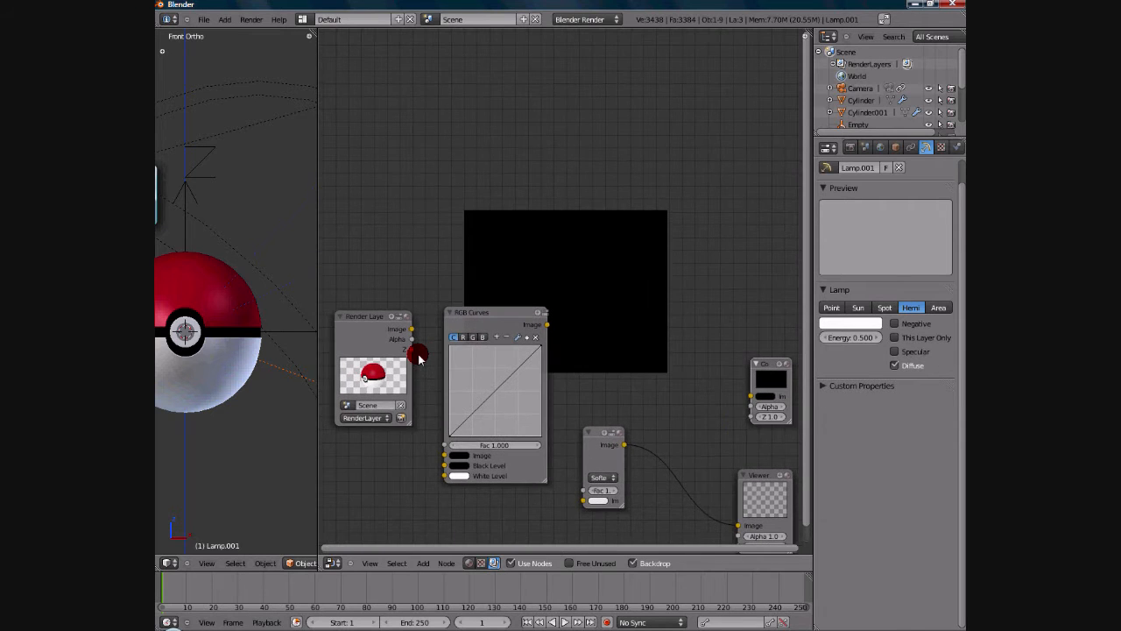
left_click(368, 322)
left_click_drag(368, 322, 358, 324)
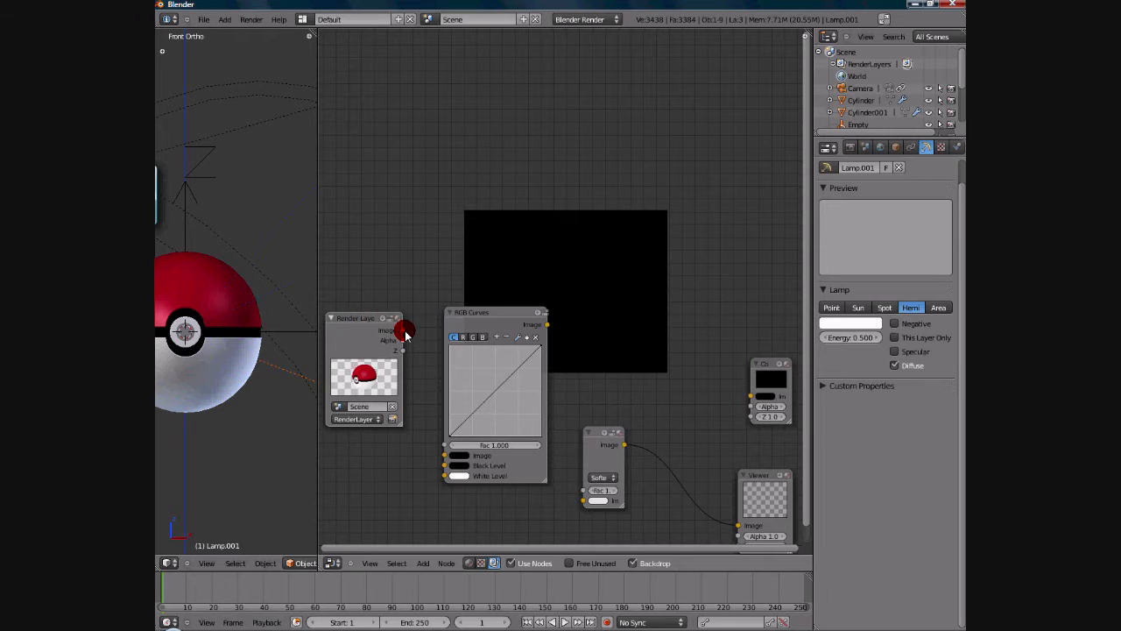
left_click_drag(475, 313, 481, 311)
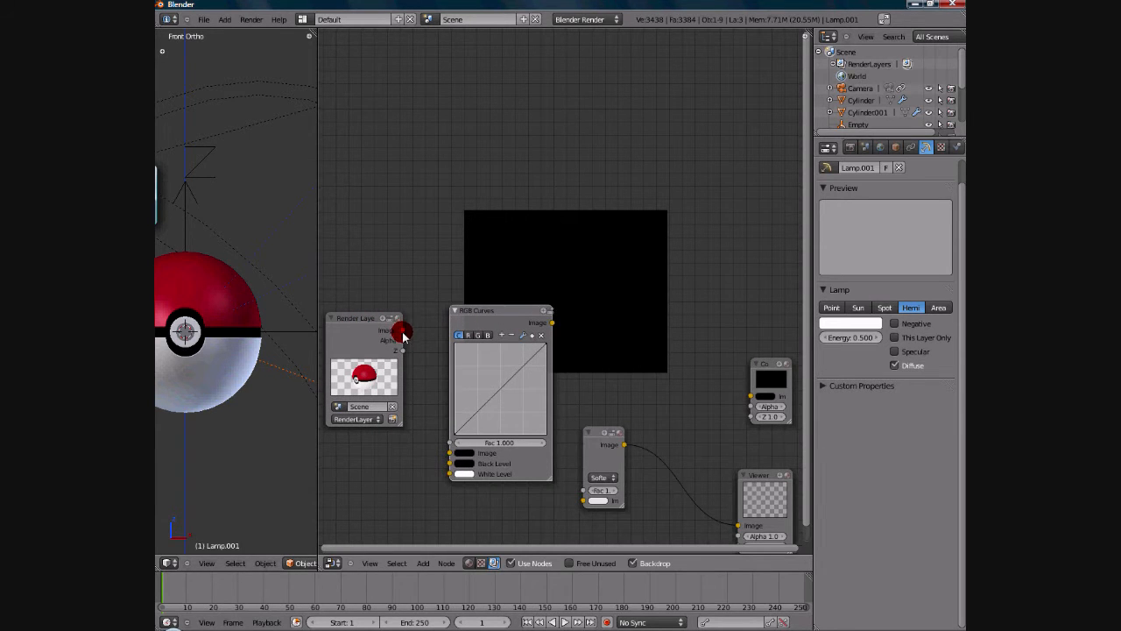
Link the Render Layers image output to the Image input of the RGB Curves node.
scroll(402, 337, "up", 4)
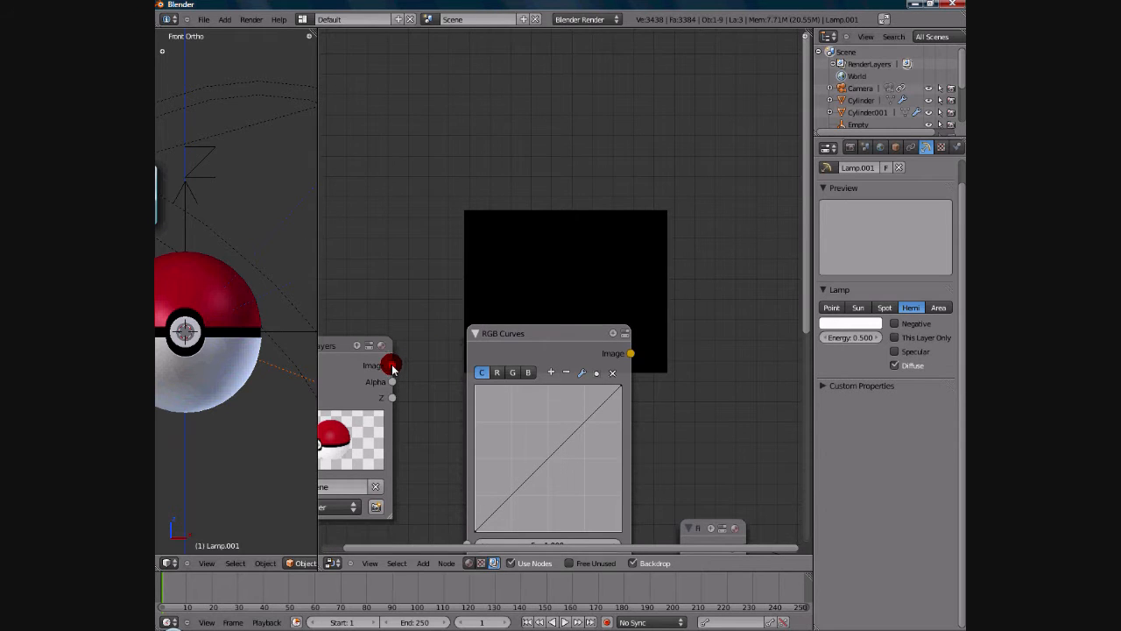
middle_click_drag(392, 368, 405, 295)
left_click_drag(395, 289, 452, 486)
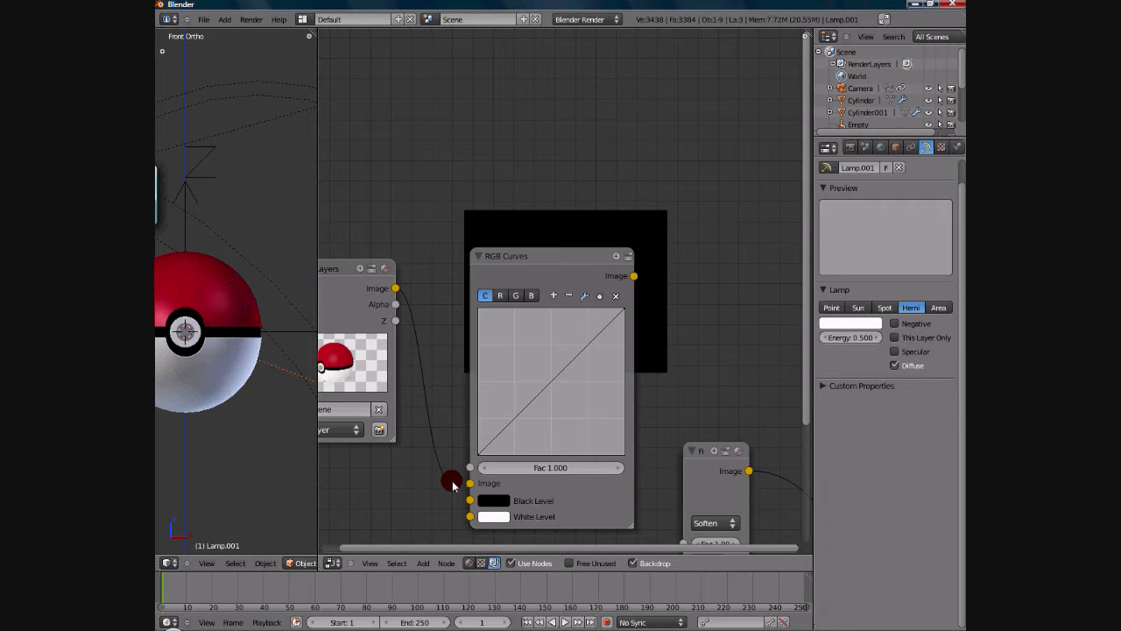
mouse_move(453, 490)
left_mouse_down()
mouse_move(464, 466)
mouse_move(452, 495)
mouse_move(464, 483)
mouse_move(432, 496)
mouse_move(445, 500)
mouse_move(457, 466)
mouse_move(449, 480)
mouse_move(462, 487)
mouse_move(449, 492)
mouse_move(460, 500)
mouse_move(430, 487)
mouse_move(467, 484)
left_mouse_up()
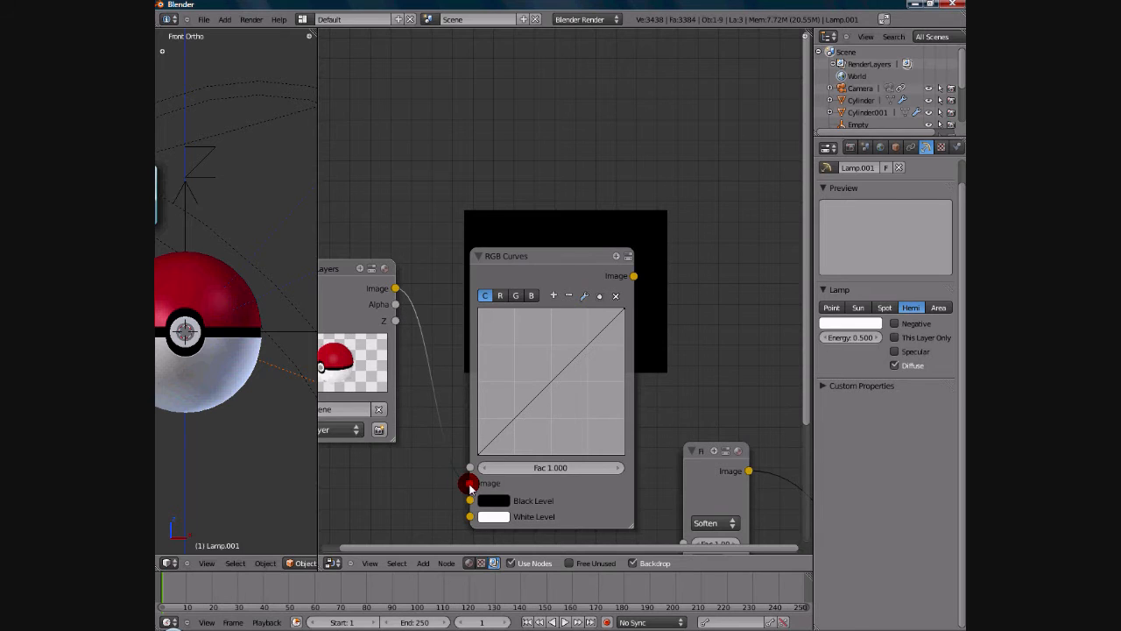
mouse_move(471, 488)
left_mouse_down()
mouse_move(459, 475)
mouse_move(471, 482)
left_mouse_up()
middle_click_drag(552, 442, 453, 381)
scroll(453, 380, "down", 1)
mouse_move(627, 352)
middle_mouse_down()
mouse_move(698, 342)
mouse_move(429, 320)
mouse_move(388, 243)
mouse_move(438, 265)
middle_mouse_up()
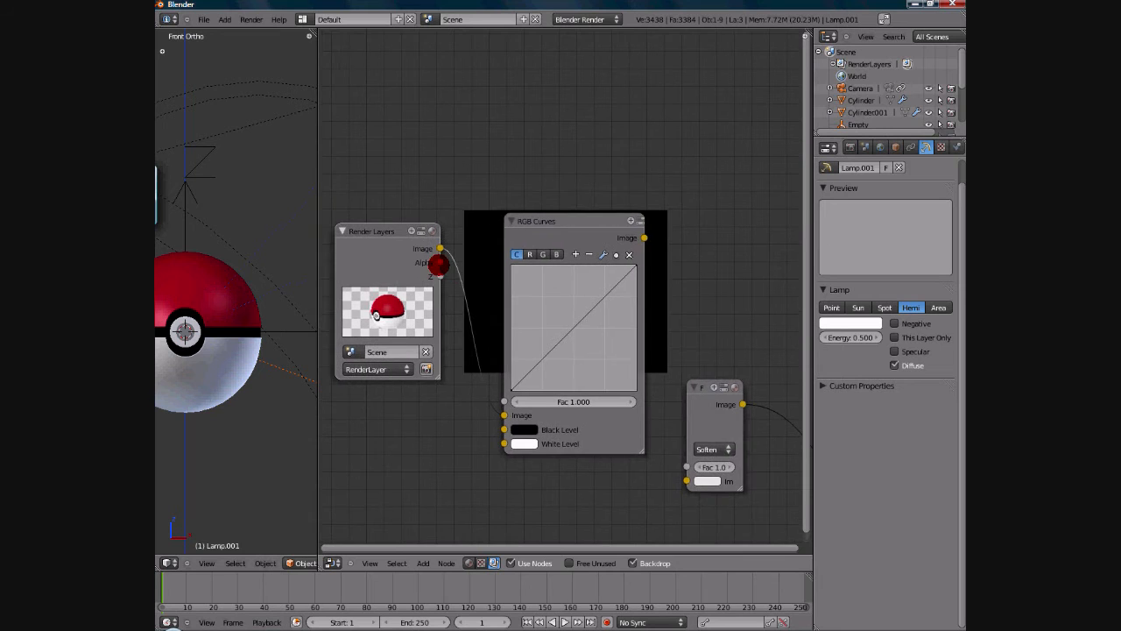
middle_click_drag(558, 277, 458, 220)
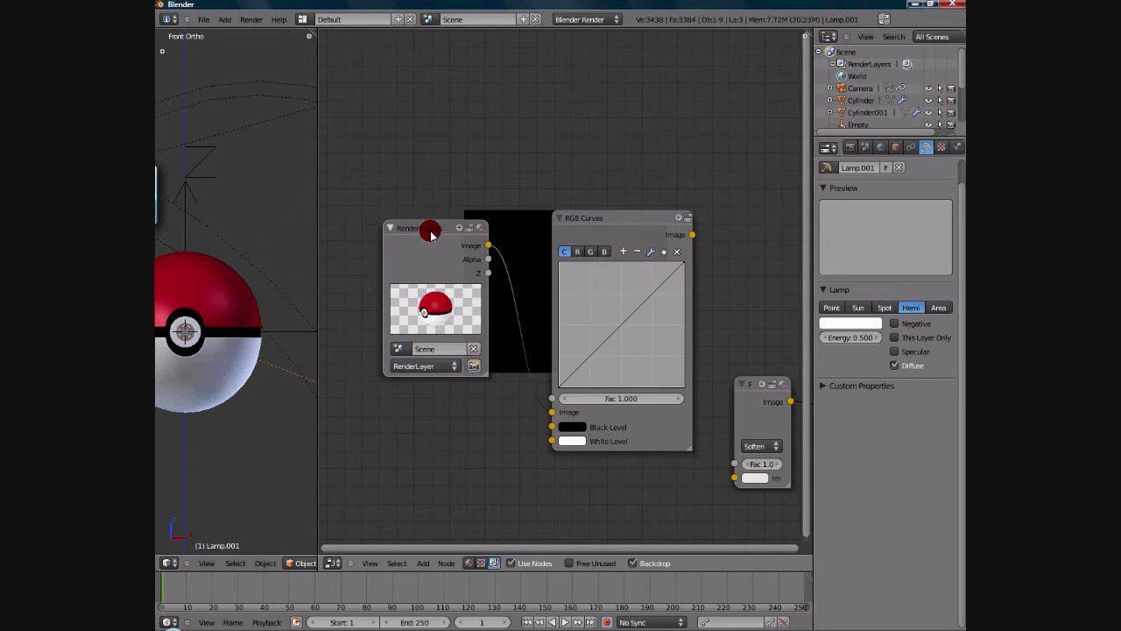
middle_click_drag(583, 270, 493, 235)
left_click_drag(487, 221, 504, 229)
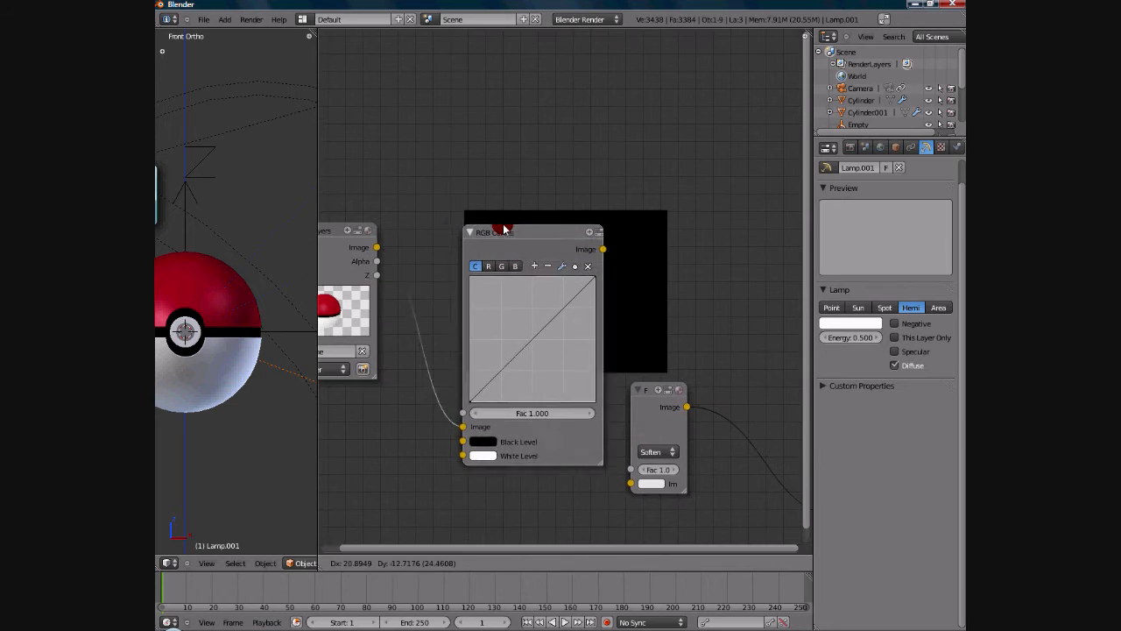
right_click(504, 229)
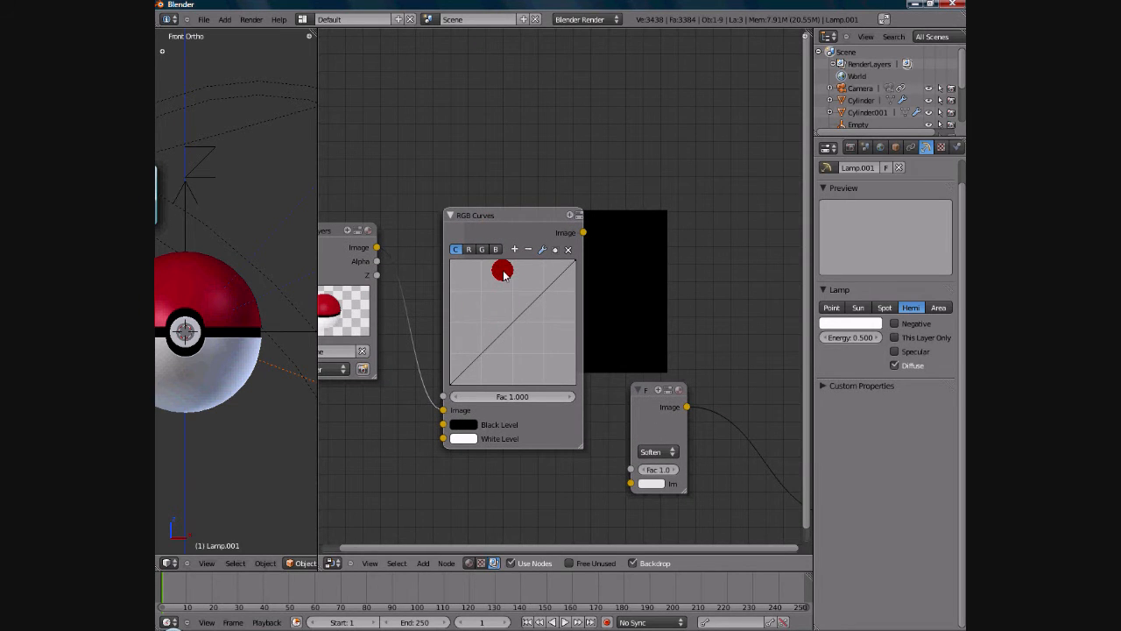
Move the Filter node up so it sits beside the RGB Curves node.
middle_click_drag(528, 344, 563, 320)
left_click_drag(577, 346, 605, 143)
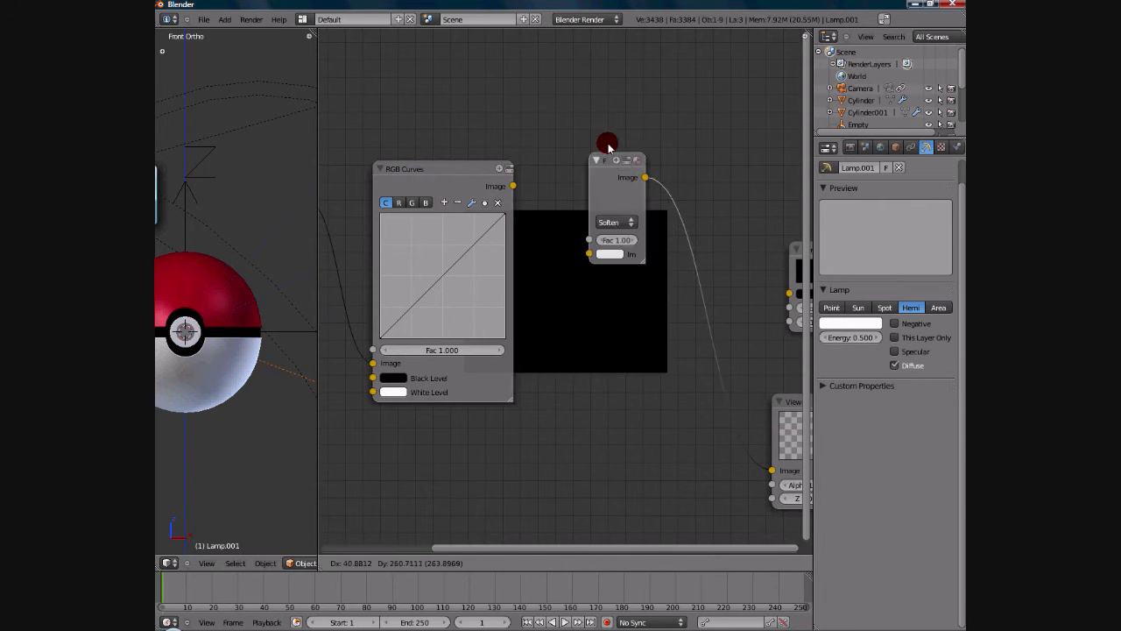
middle_click_drag(613, 187, 534, 358)
left_click_drag(528, 328, 558, 406)
middle_click_drag(558, 405, 597, 348)
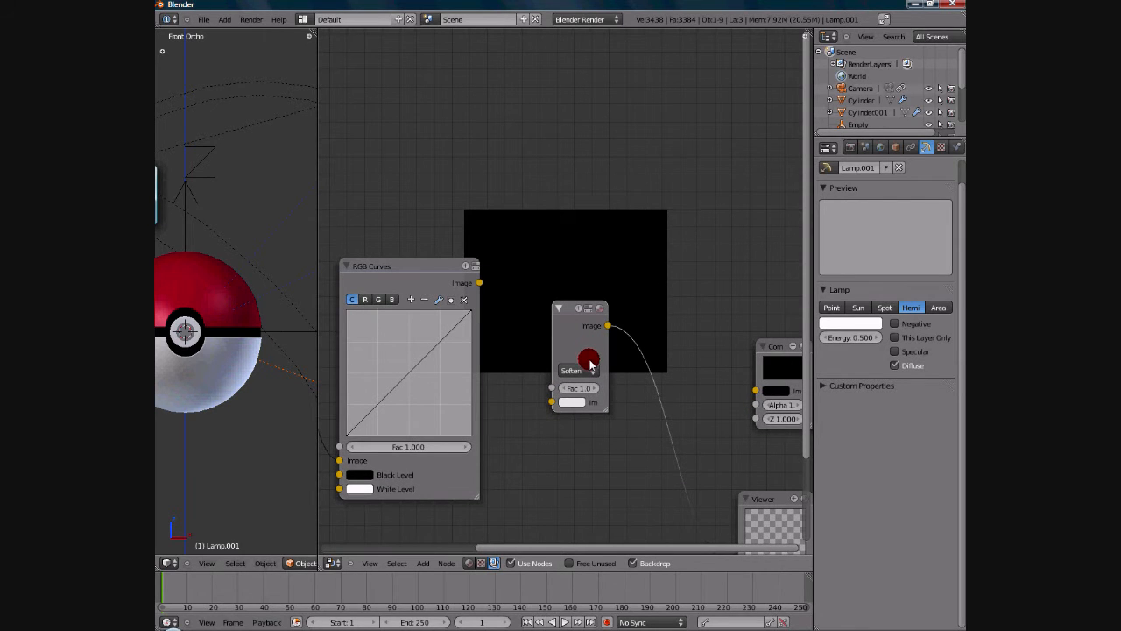
Move the Viewer node farther from the Filter node and widen the Composite node.
middle_click_drag(586, 353, 515, 266)
left_click_drag(645, 395, 701, 405)
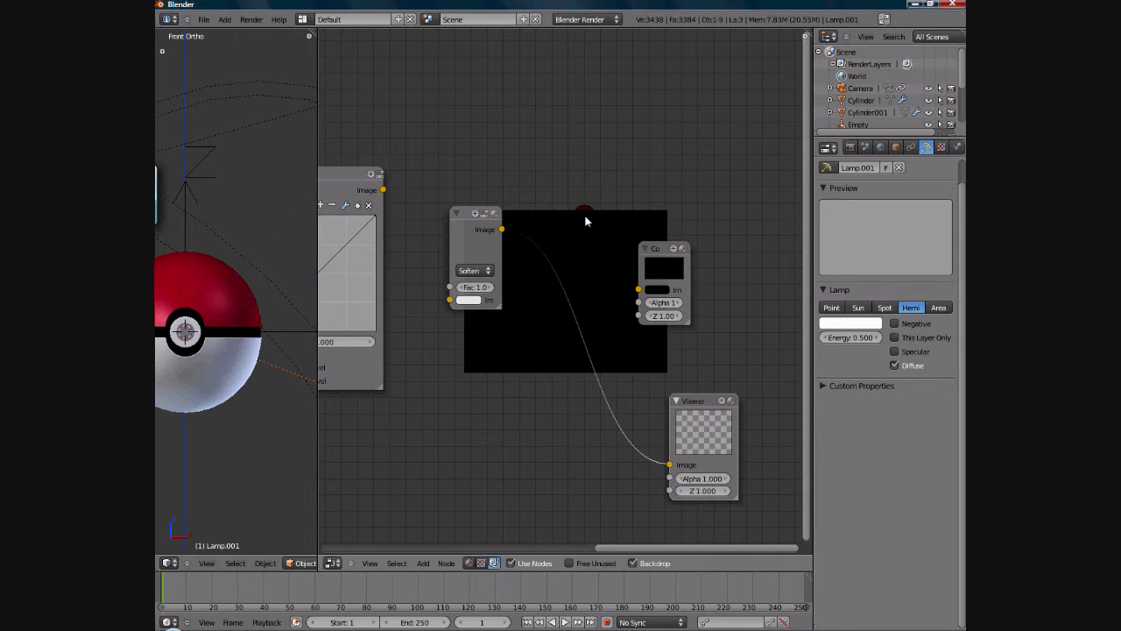
middle_click_drag(573, 399, 651, 304)
left_click_drag(750, 324, 774, 359)
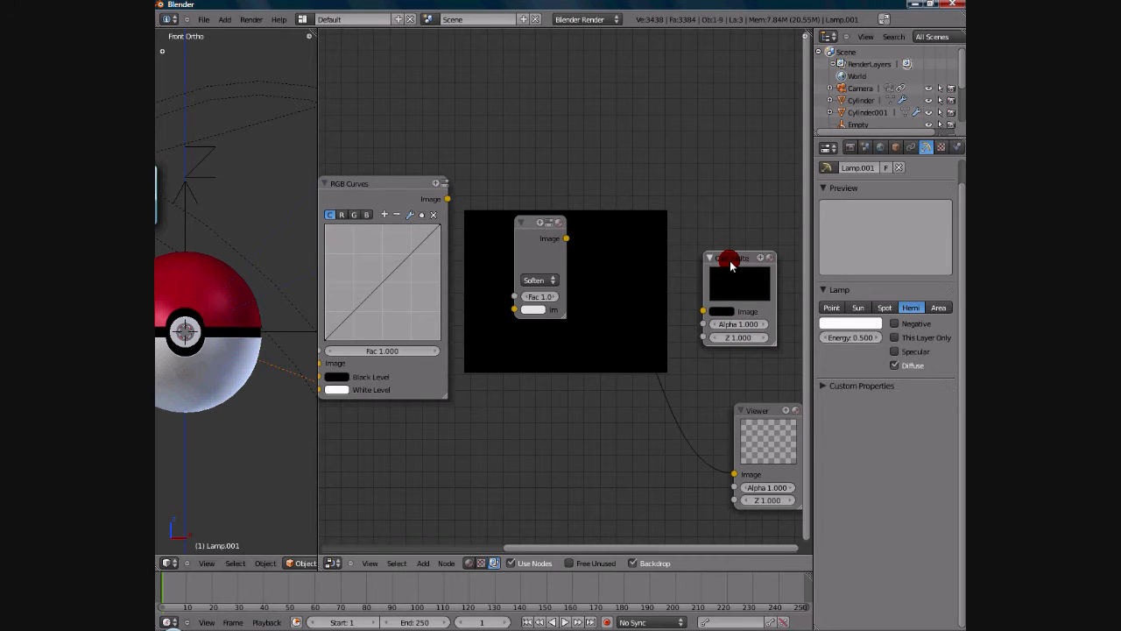
Link the RGB Curves image output to the Image input of the Filter node.
scroll(403, 313, "down", 1)
middle_click_drag(402, 312, 385, 496)
scroll(490, 400, "up", 1)
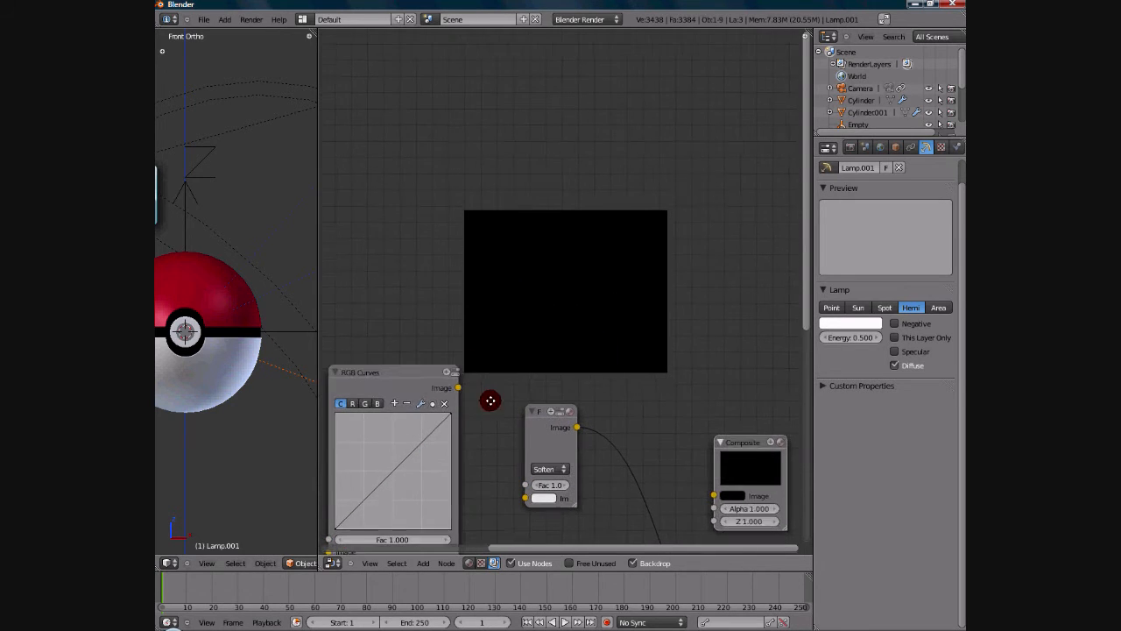
middle_click_drag(490, 400, 492, 388)
left_click_drag(459, 378, 532, 483)
scroll(570, 450, "down", 2)
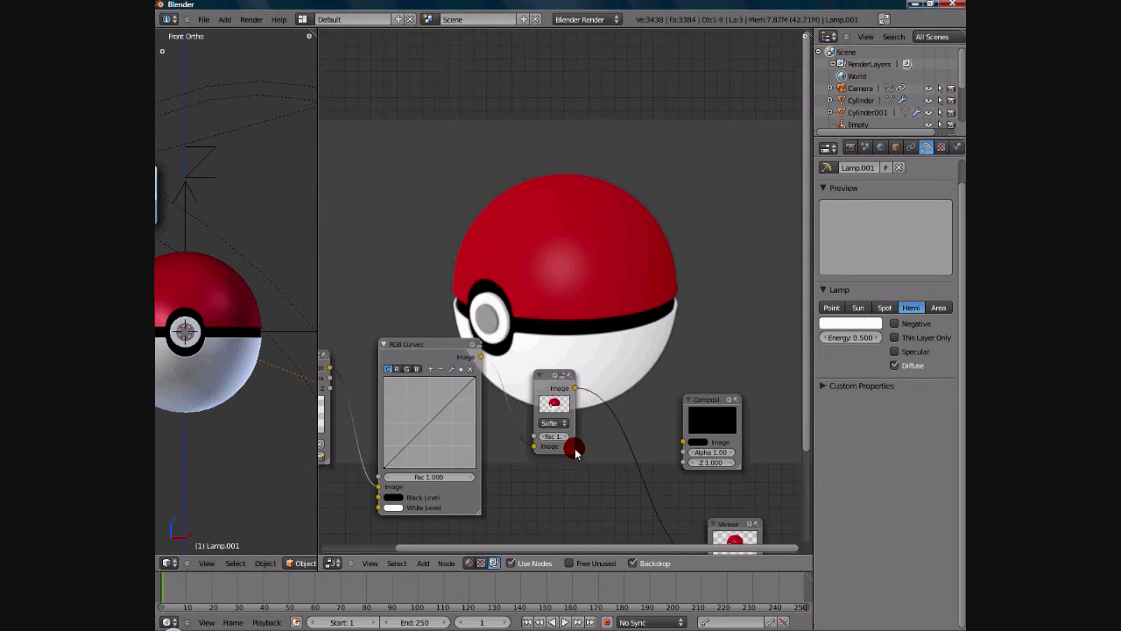
Enlarge the node editor by narrowing the neighbouring 3D view, keeping the whole node chain in view.
scroll(576, 452, "down", 3)
middle_click_drag(477, 375, 514, 425)
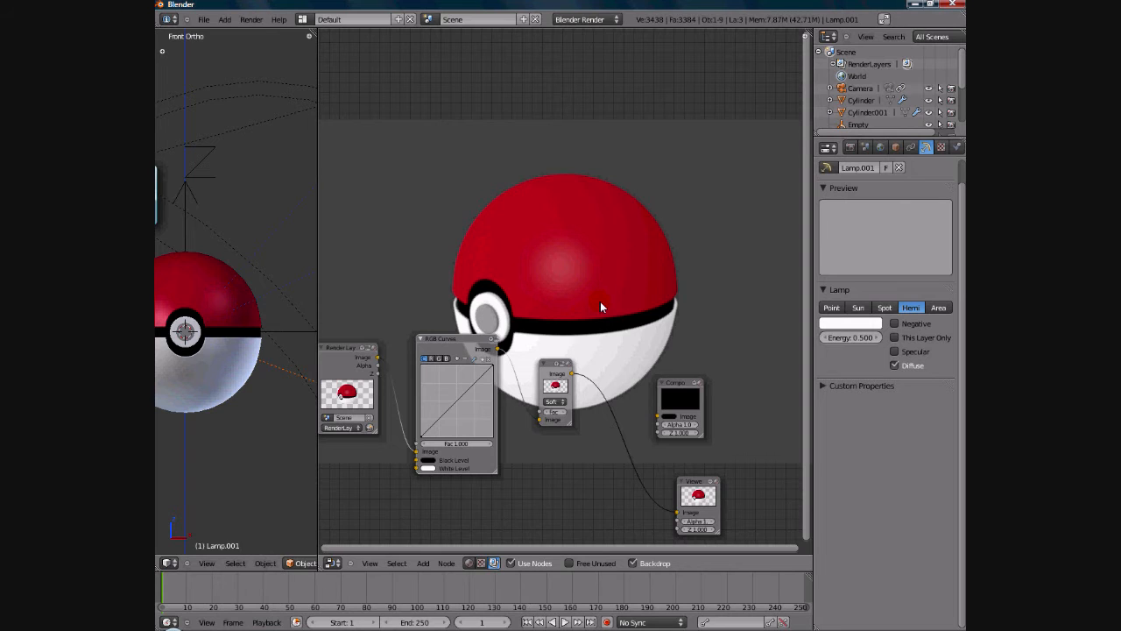
scroll(565, 386, "down", 1)
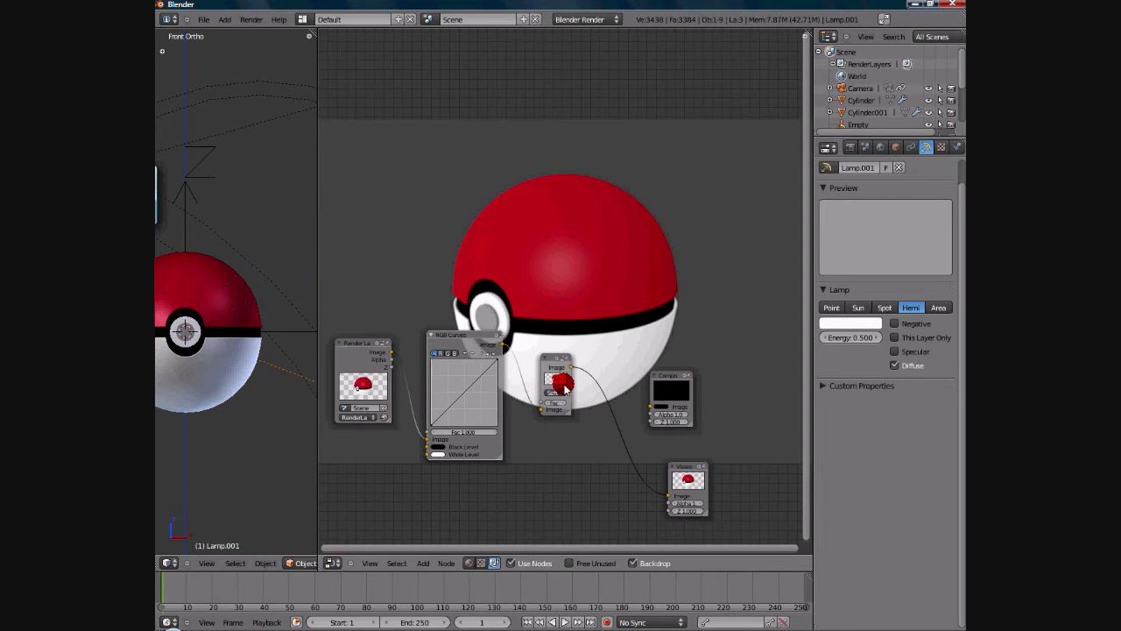
left_click_drag(317, 245, 212, 230)
middle_click_drag(470, 349, 469, 322)
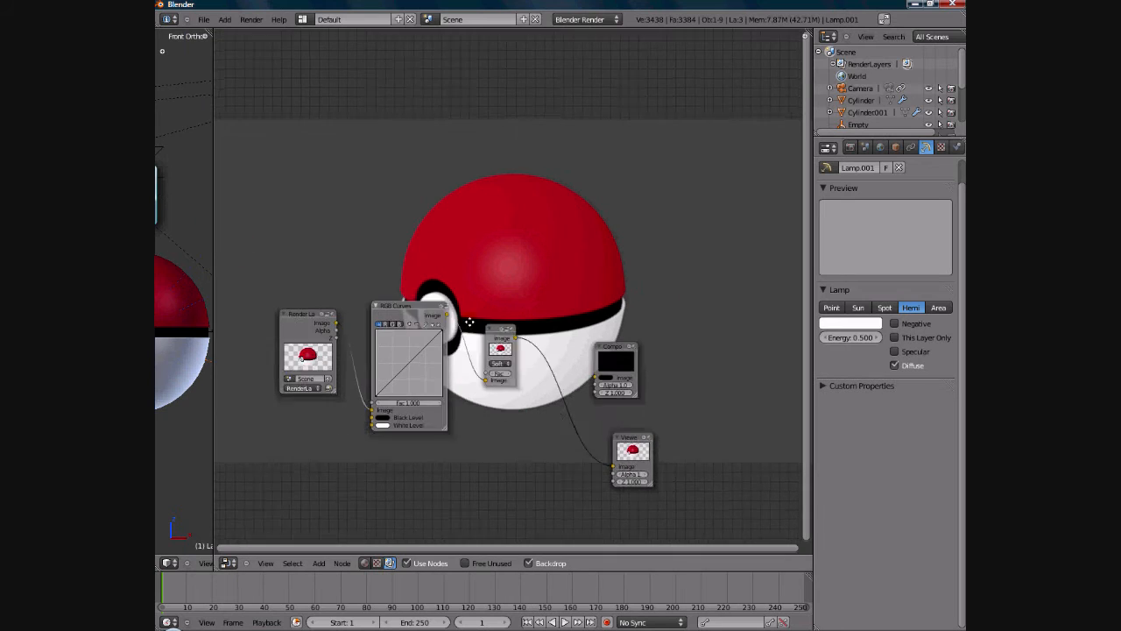
scroll(469, 322, "up", 1)
Link the Filter node's image output to the Image input of the Composite node as well.
left_click(654, 368)
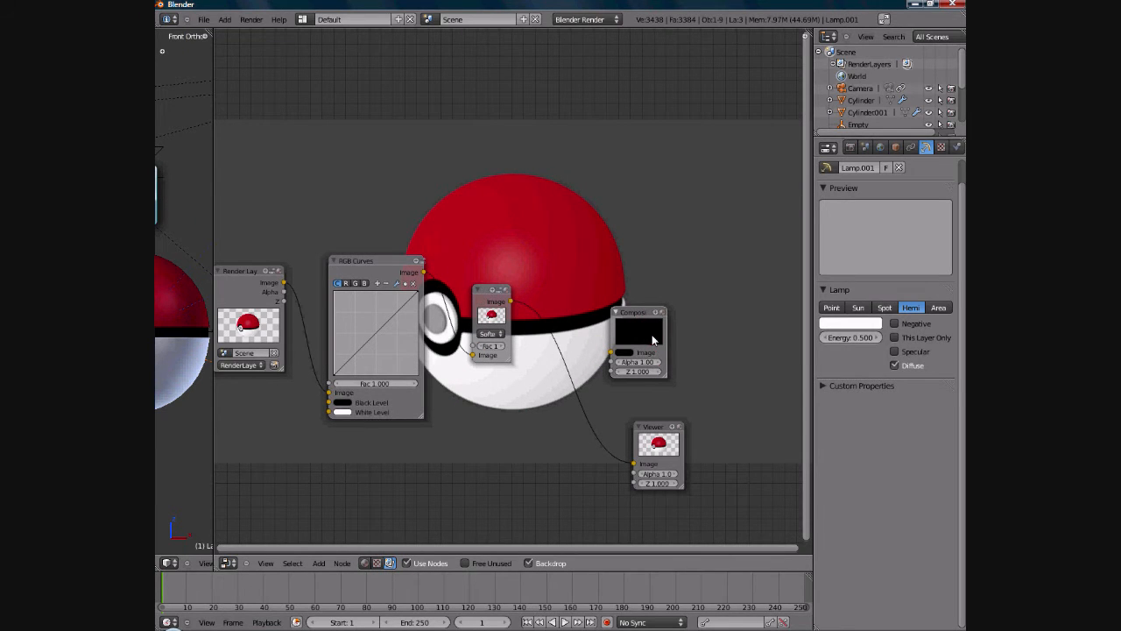
left_click_drag(509, 301, 611, 356)
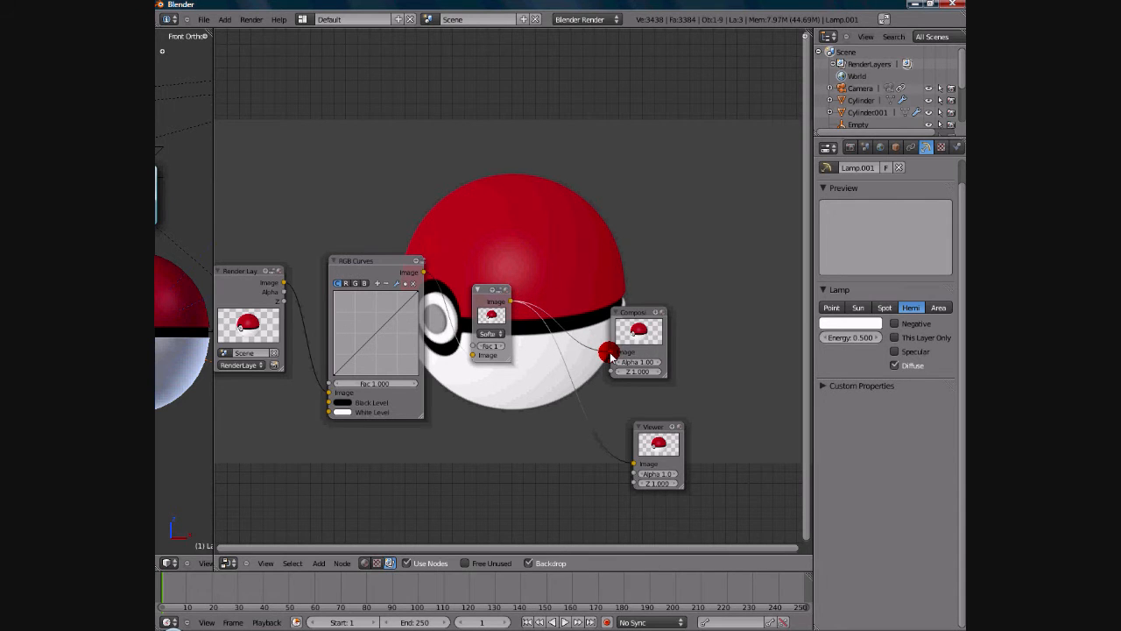
middle_click_drag(555, 343, 548, 388)
scroll(625, 377, "up", 1)
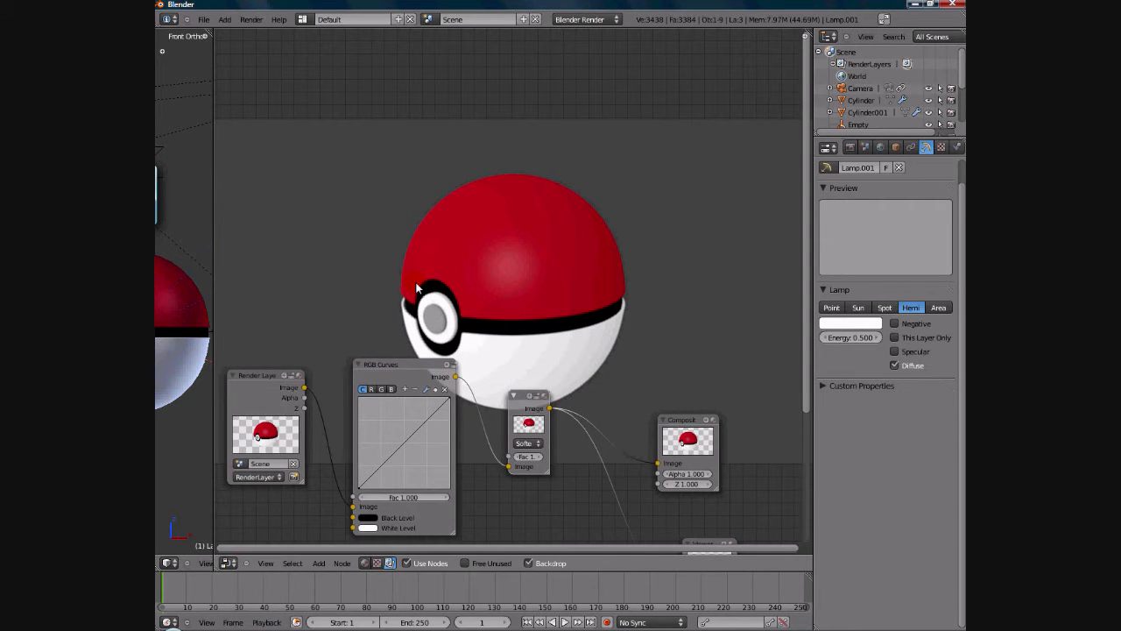
Widen the Filter node, keeping its Soften type.
scroll(550, 280, "up", 2)
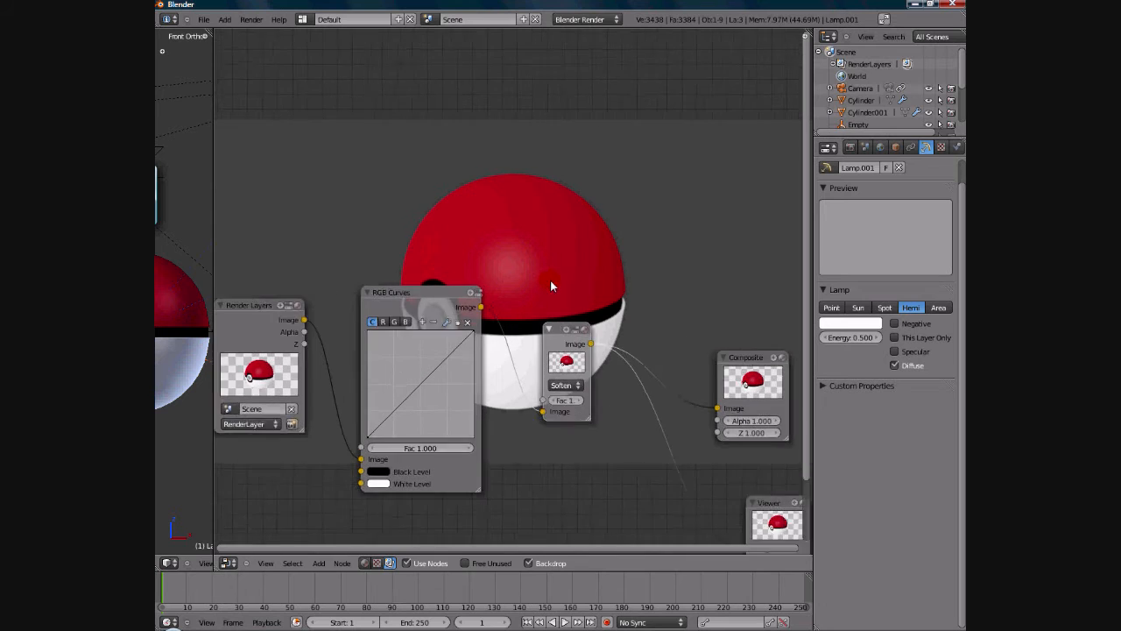
middle_click_drag(582, 298, 535, 310)
left_click(512, 408)
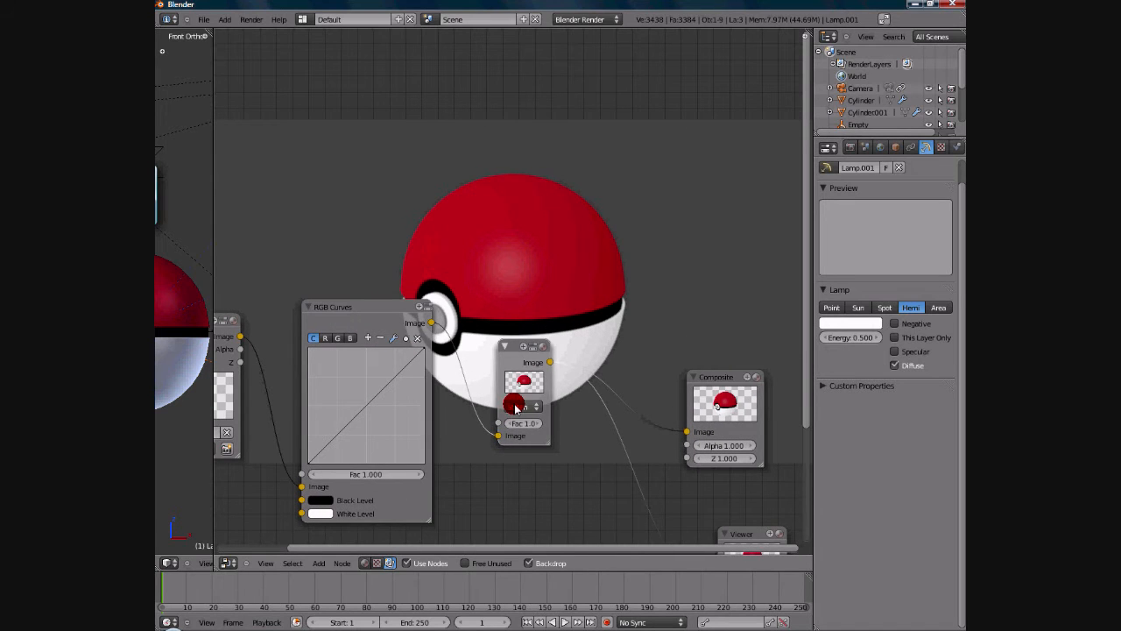
left_click_drag(550, 442, 581, 453)
left_click(525, 437)
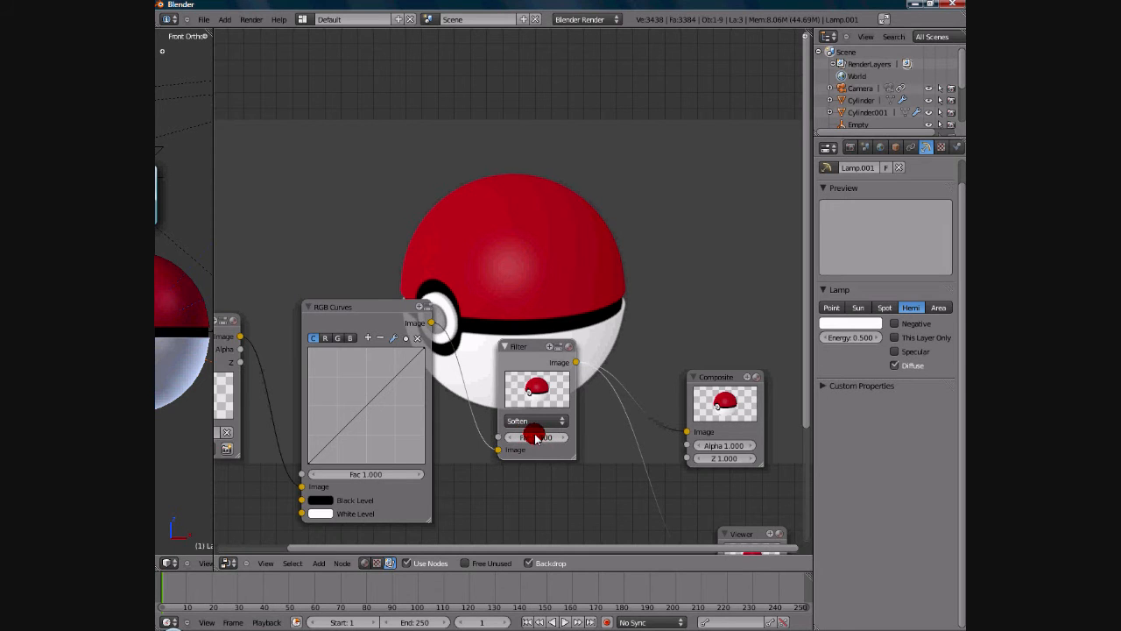
Bend the combined curve of the RGB Curves node into an S-shape using a lowered dark point and a raised bright point.
middle_click_drag(534, 435, 484, 385)
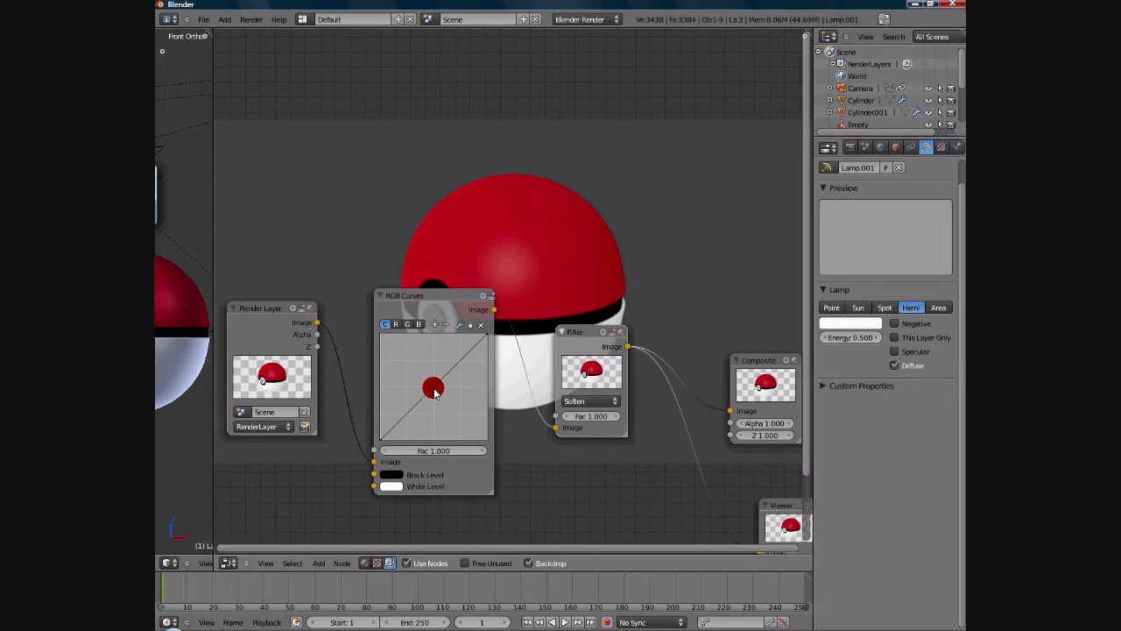
left_click_drag(432, 387, 441, 400)
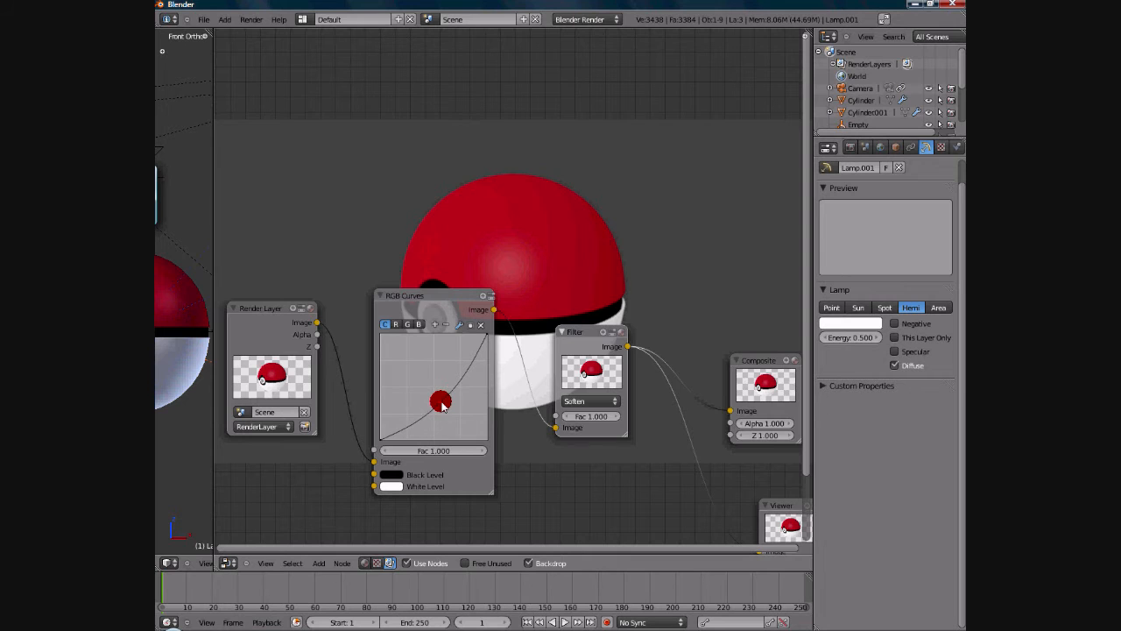
mouse_move(448, 387)
middle_mouse_down()
mouse_move(475, 458)
mouse_move(448, 375)
middle_mouse_up()
left_click_drag(450, 377, 468, 333)
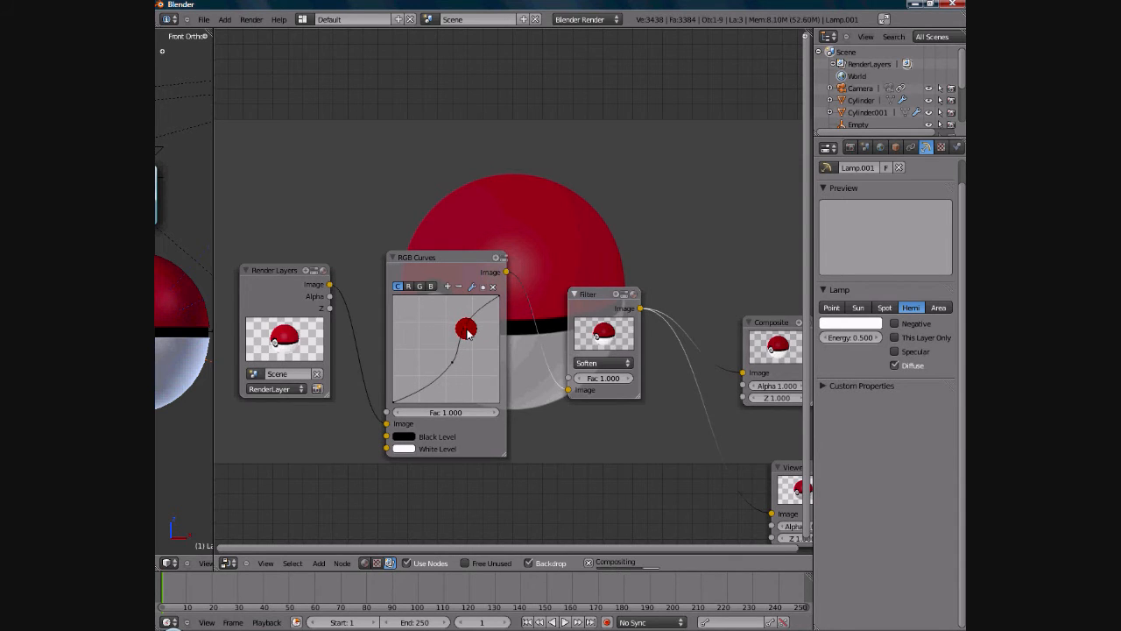
Rework the combined curve of the RGB Curves node to a single central point pulled slightly below the diagonal.
middle_click_drag(468, 333, 443, 355)
mouse_move(443, 352)
left_mouse_down()
mouse_move(458, 390)
mouse_move(437, 353)
mouse_move(443, 367)
left_mouse_up()
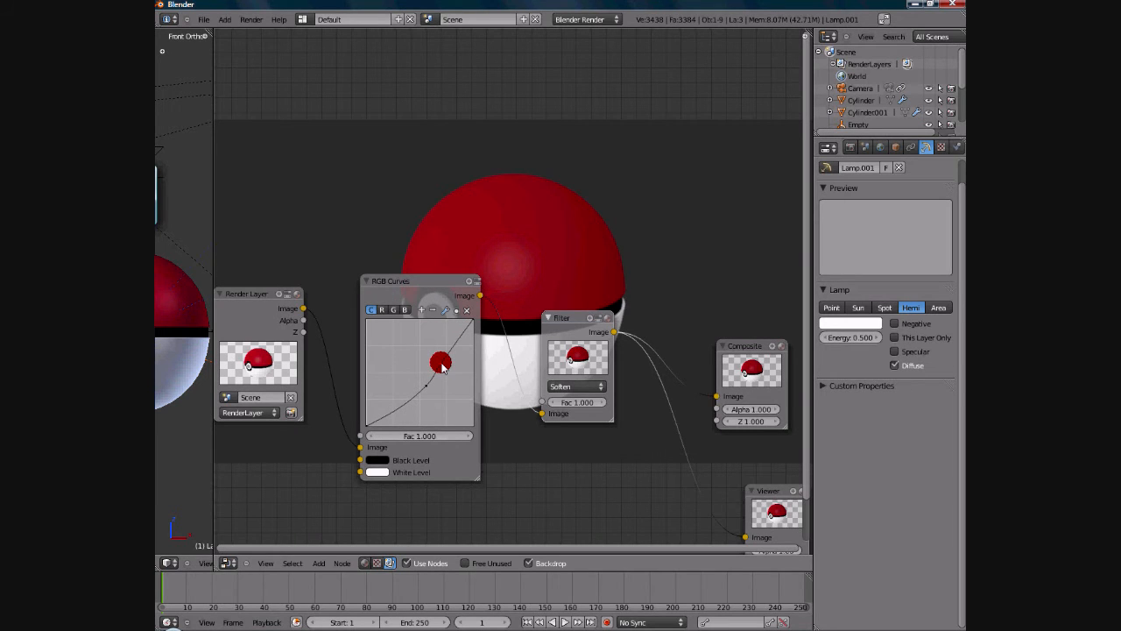
middle_click_drag(447, 359, 475, 358)
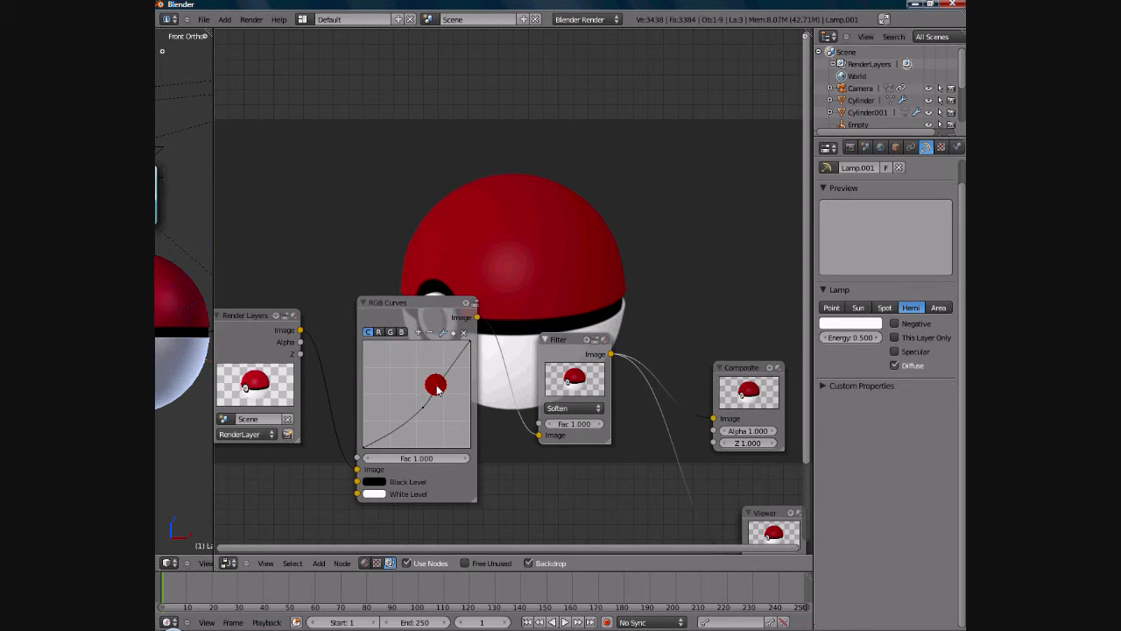
left_click_drag(424, 407, 417, 397)
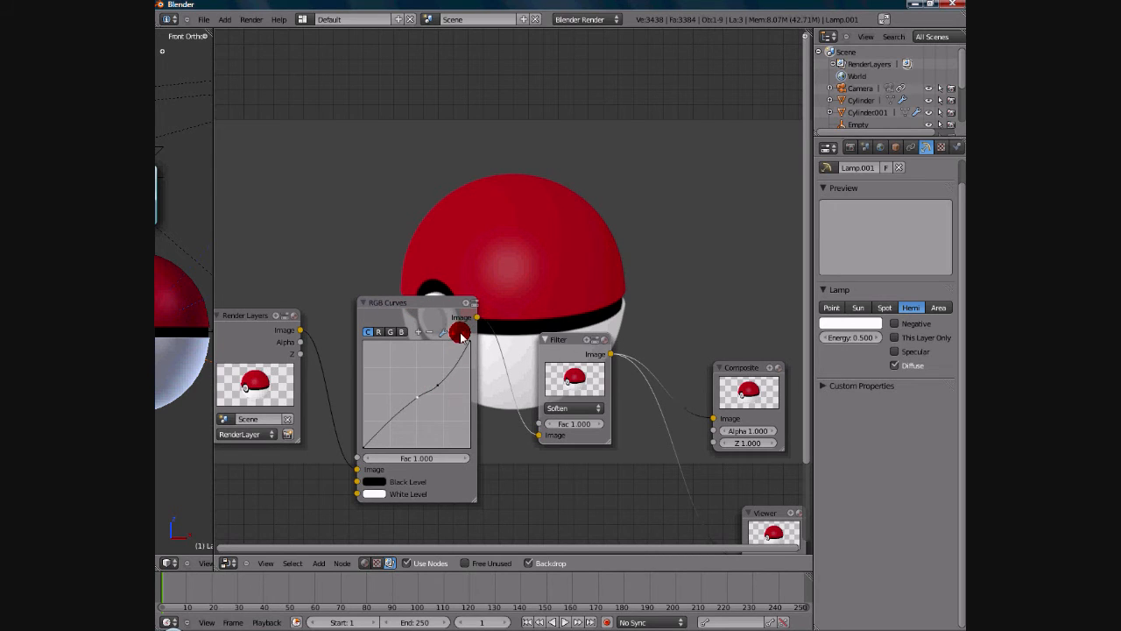
left_click_drag(462, 336, 407, 383)
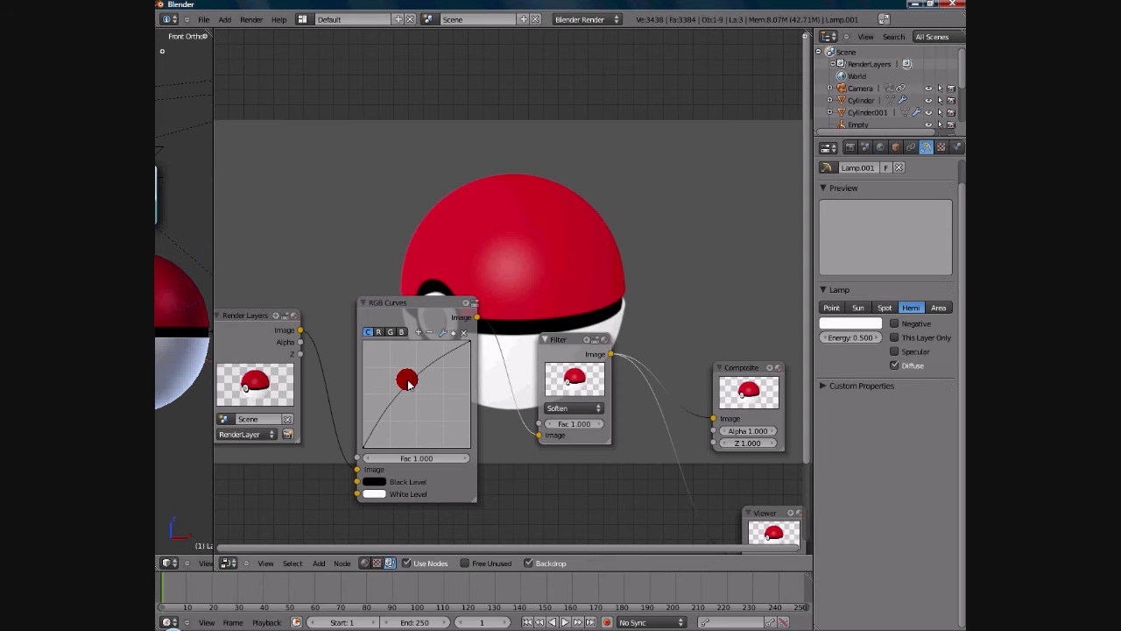
left_click_drag(411, 387, 425, 404)
Move the Filter node lower so that it clears the button of the Poké Ball in the backdrop.
middle_click_drag(455, 374, 332, 323)
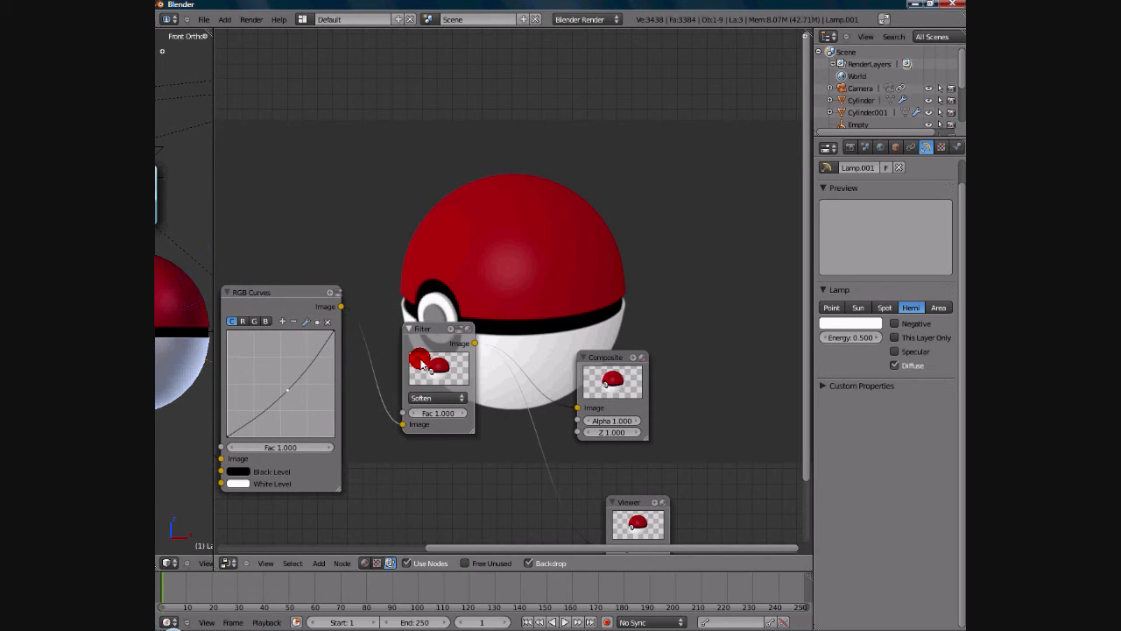
scroll(421, 354, "down", 2)
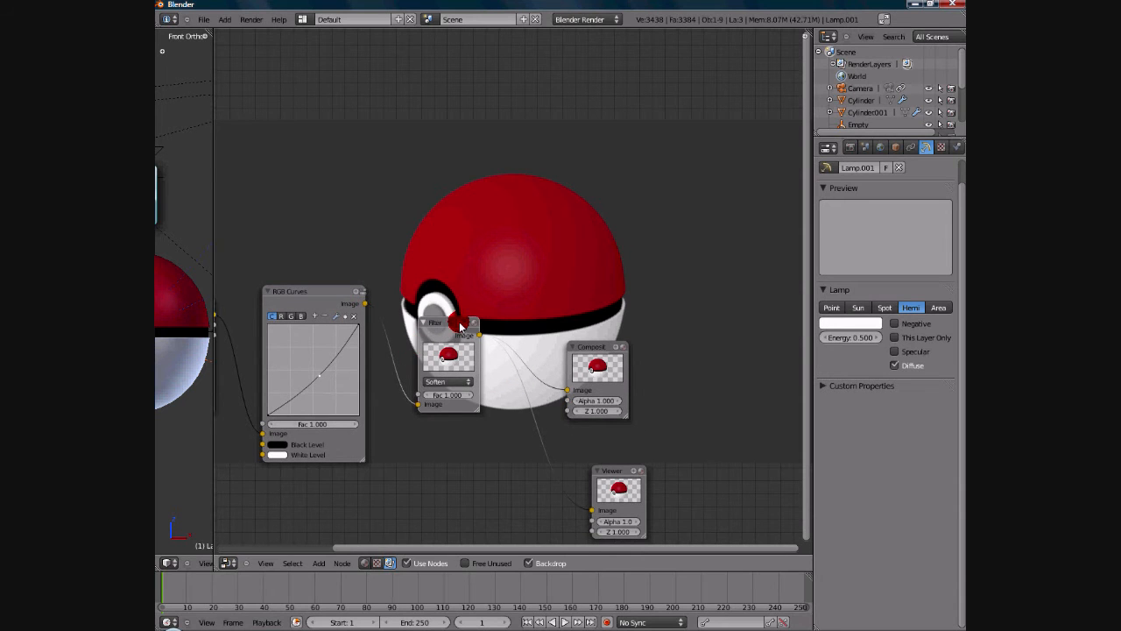
left_click_drag(454, 373, 455, 417)
scroll(454, 417, "up", 1)
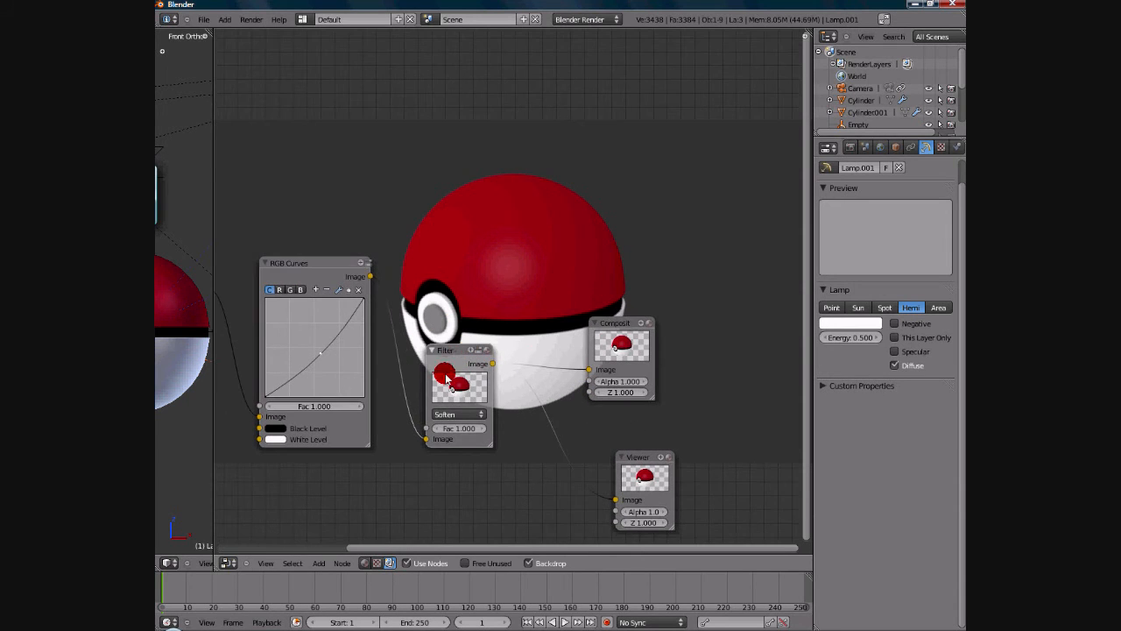
Change the Filter node's type to Sharpen to preview its effect on the render.
left_click(477, 416)
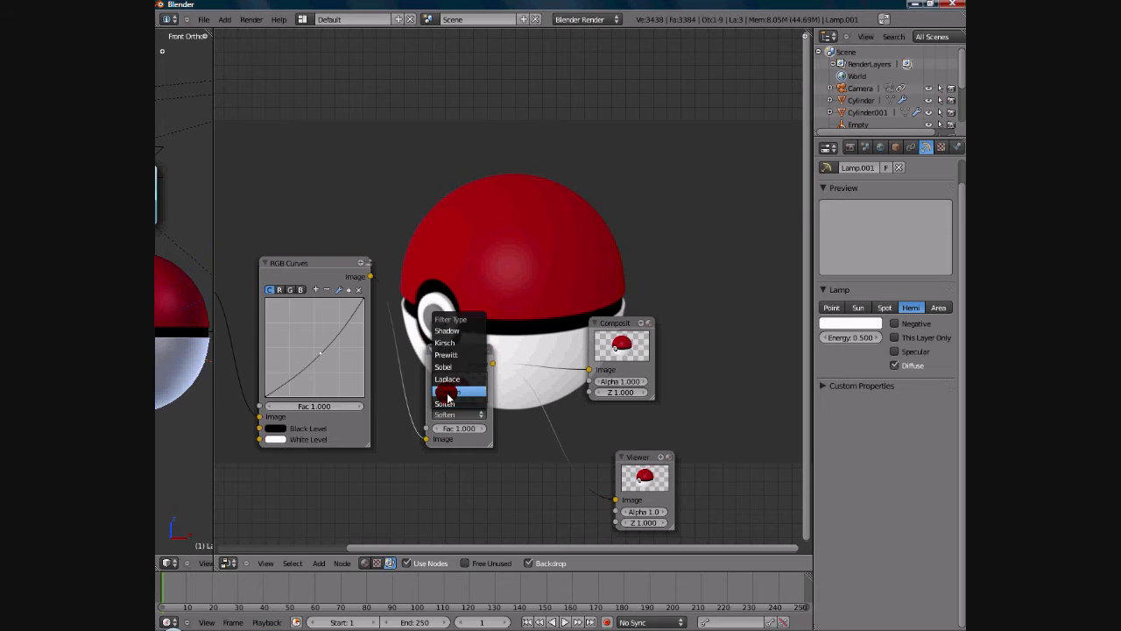
left_click(448, 392)
scroll(435, 326, "down", 1)
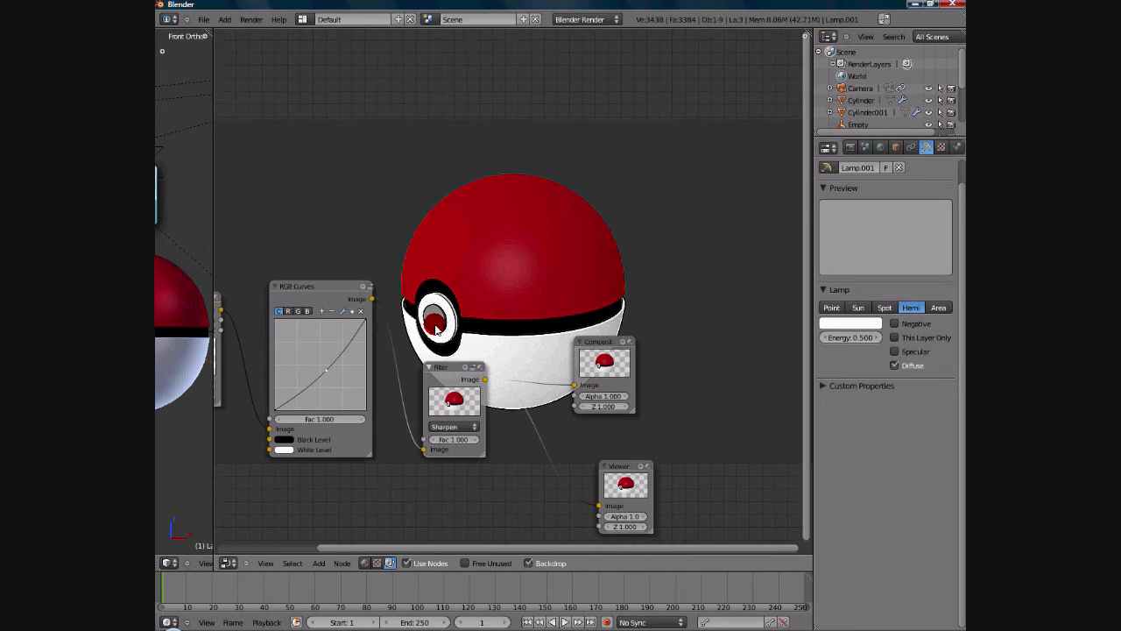
Try the Laplace type on the Filter node and inspect the outlined ball clear of the nodes.
left_click(449, 427)
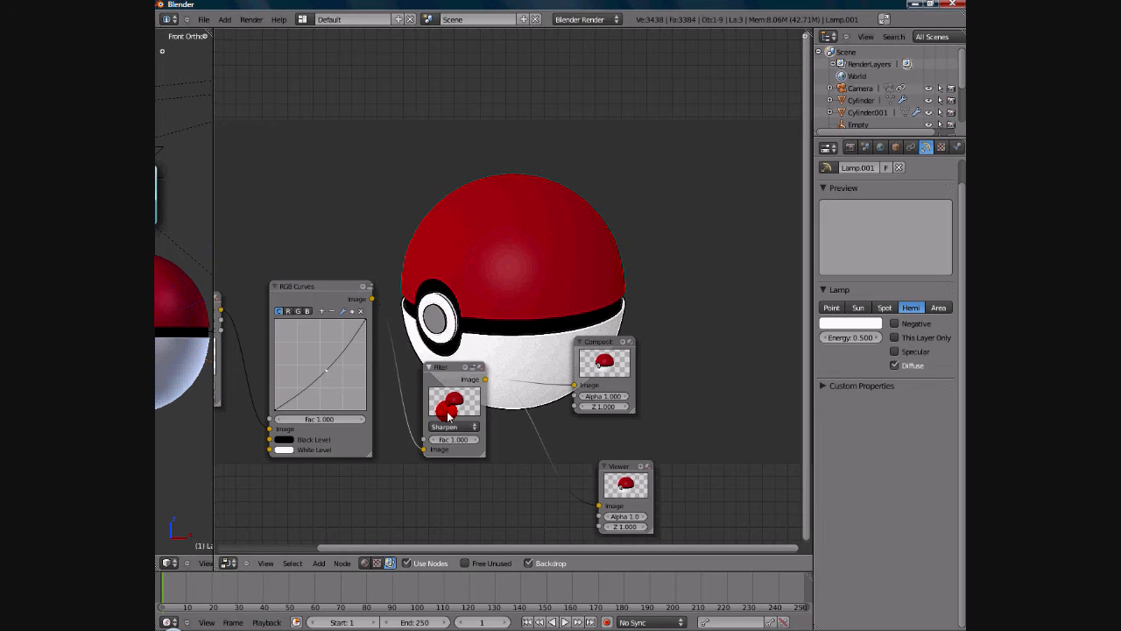
left_click(448, 427)
left_click(444, 395)
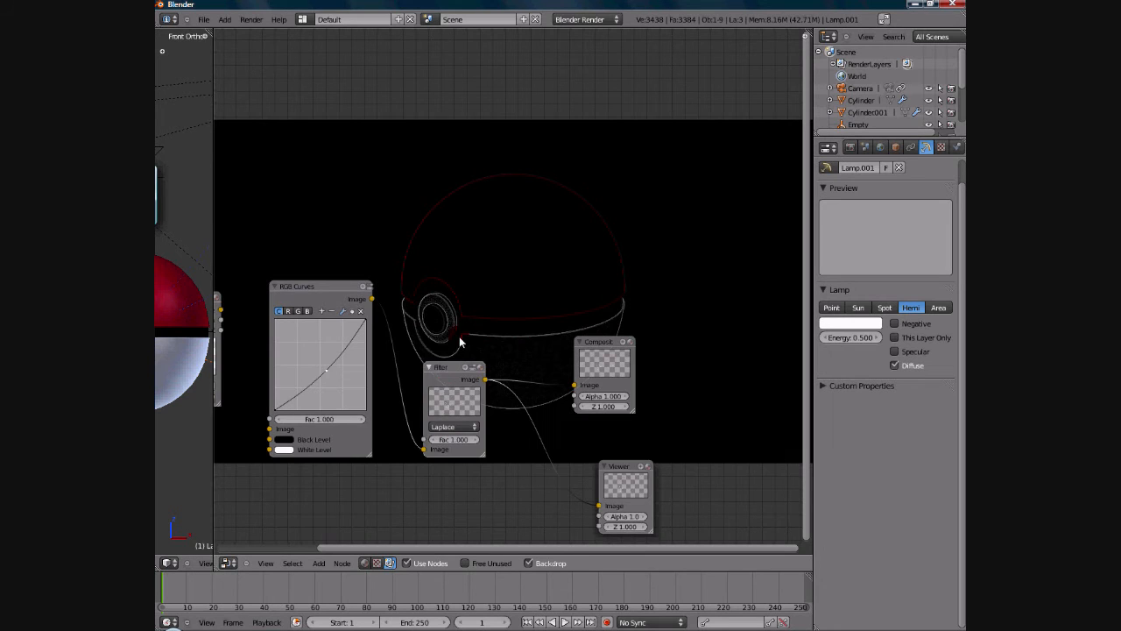
middle_click_drag(461, 306, 436, 374)
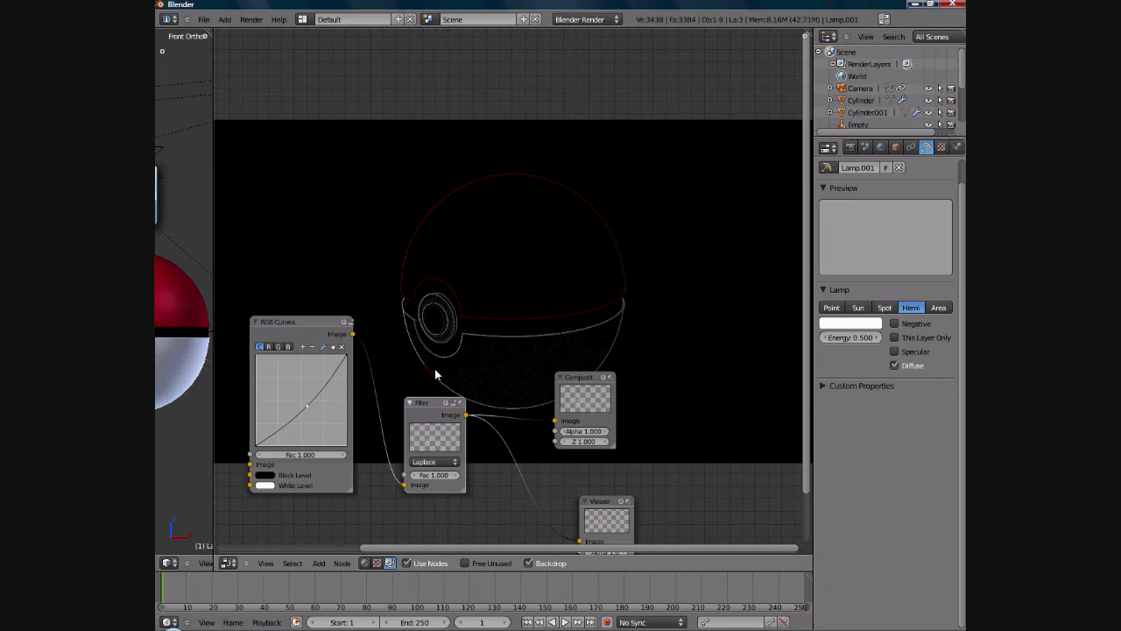
scroll(435, 374, "up", 1)
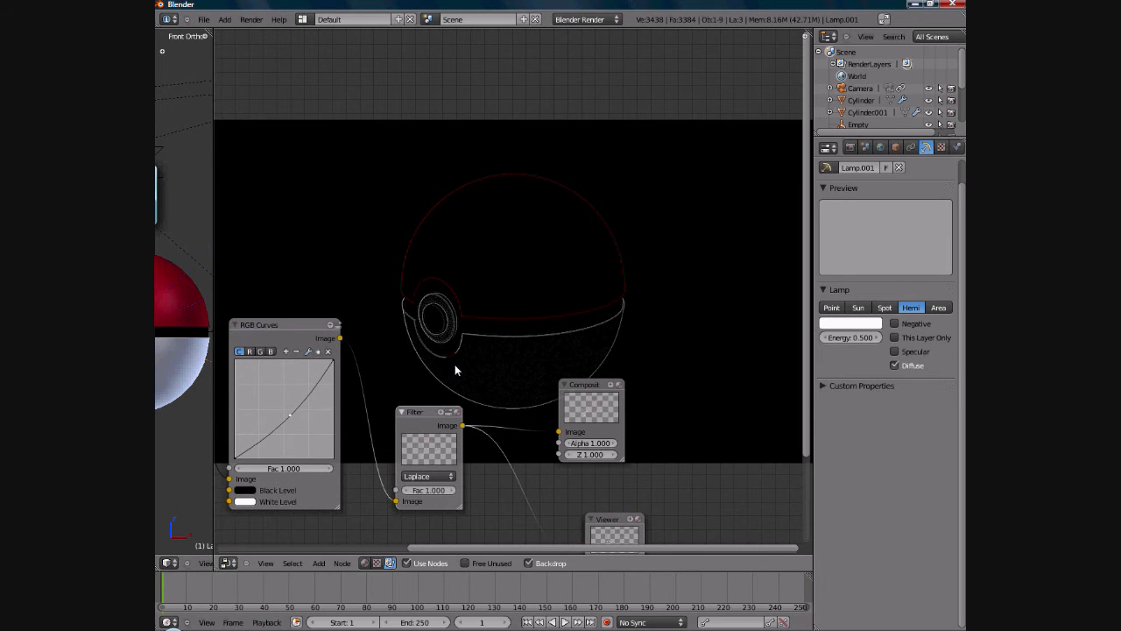
middle_click_drag(450, 357, 463, 377)
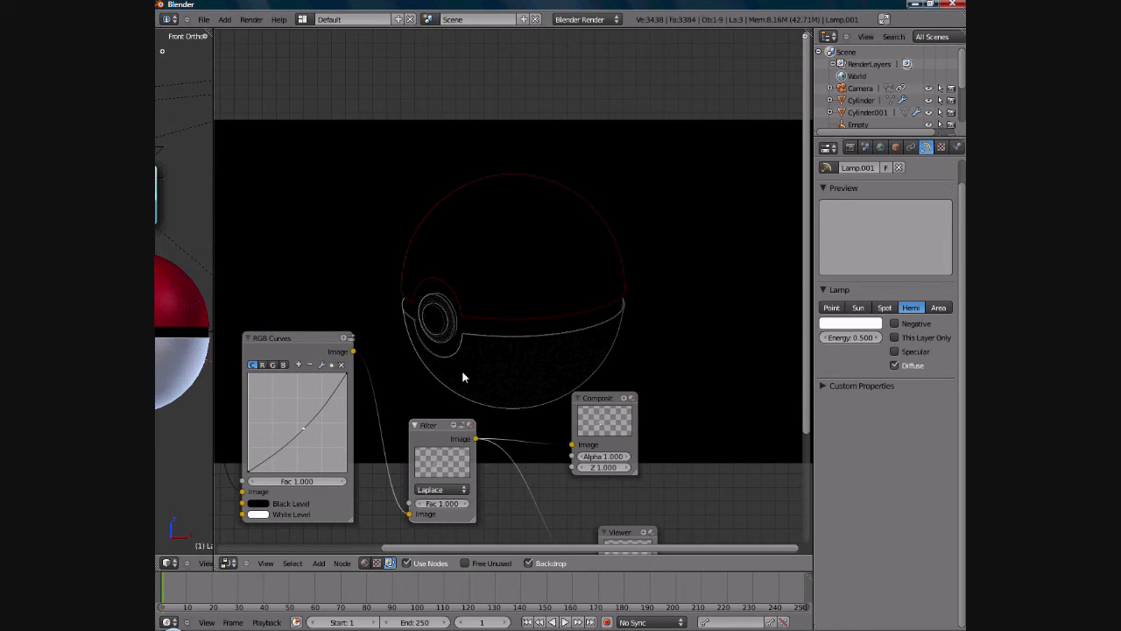
middle_click_drag(465, 380, 474, 346)
Switch the Filter node's type to Sobel for comparison with Laplace.
left_click(447, 454)
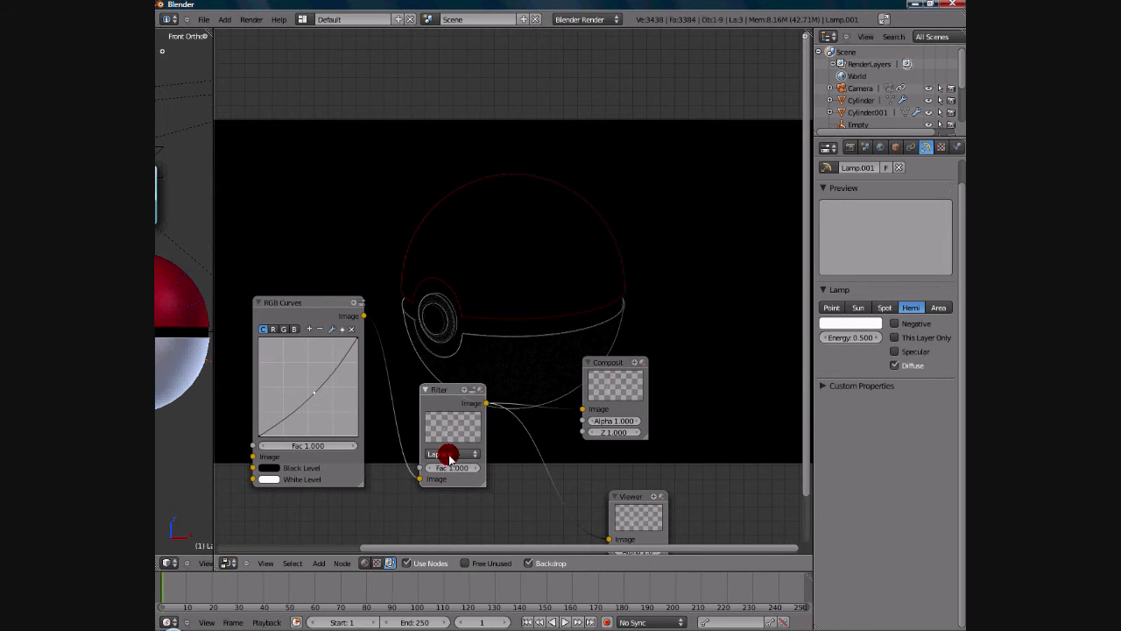
left_click(440, 418)
left_click(447, 454)
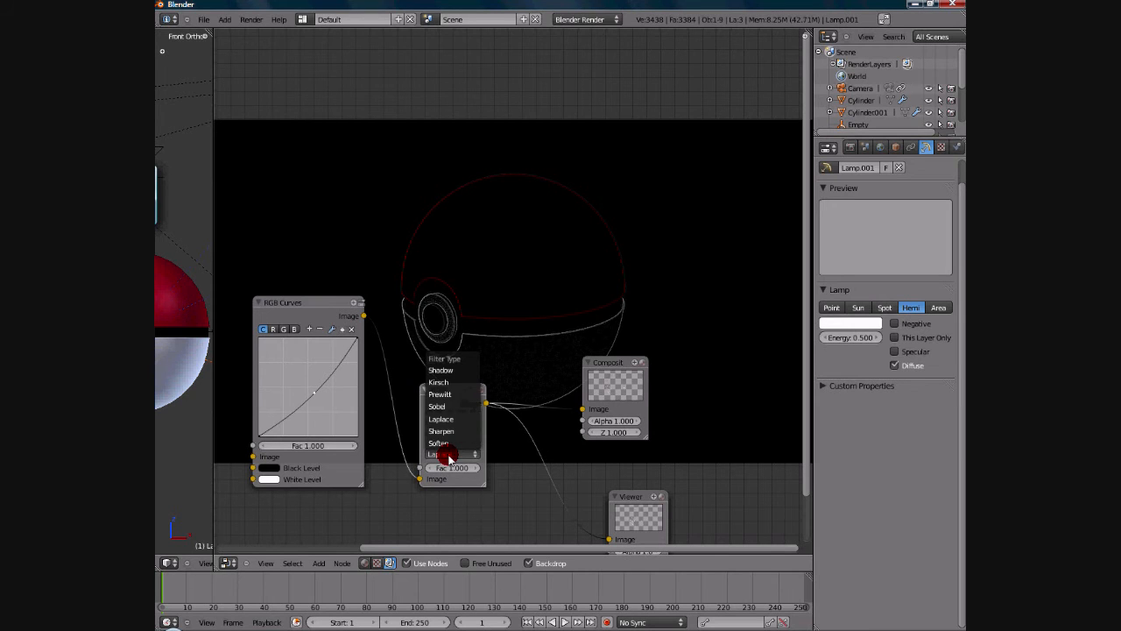
left_click(440, 407)
Try the Prewitt type on the Filter node.
left_click(473, 448)
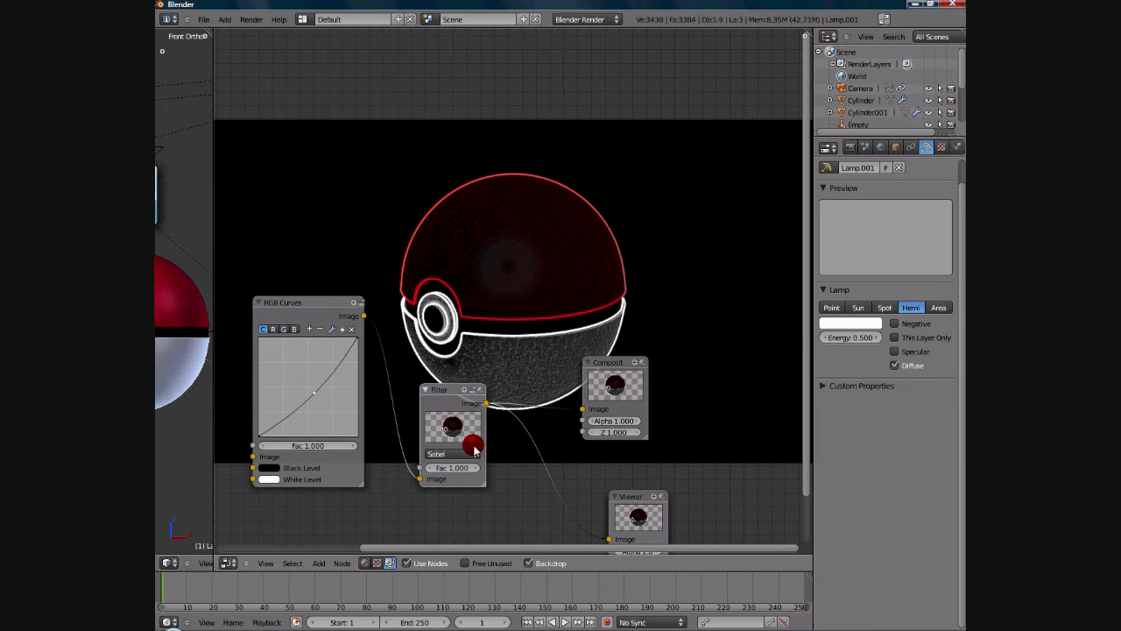
left_click(470, 451)
left_click(449, 395)
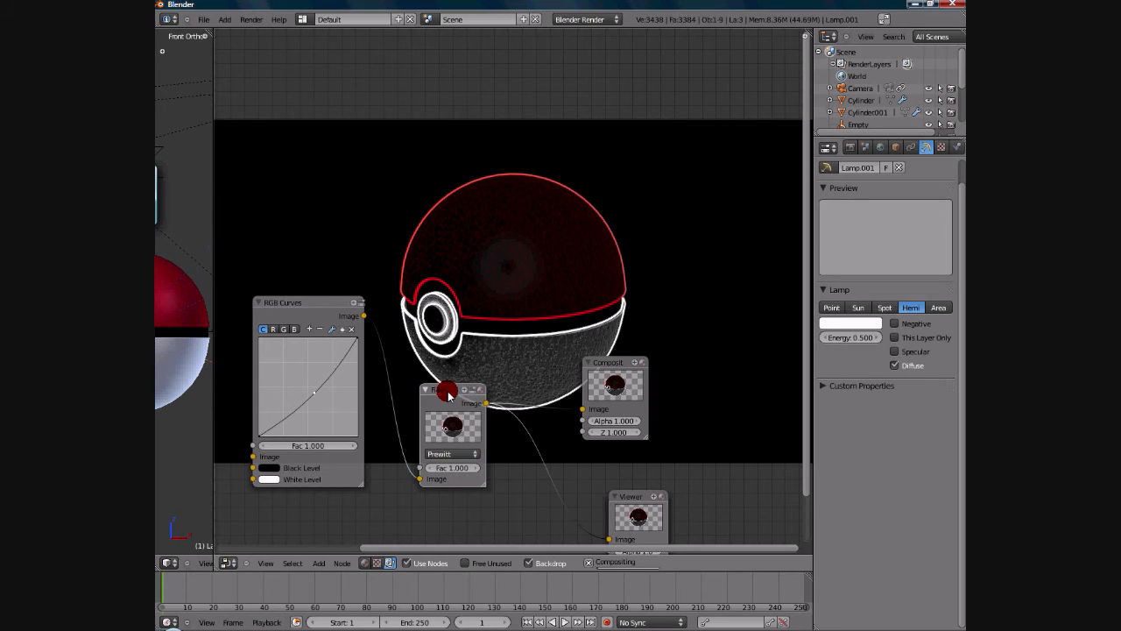
Set the Filter node's type to Shadow and examine its effect on the Poké Ball in the backdrop.
left_click(448, 452)
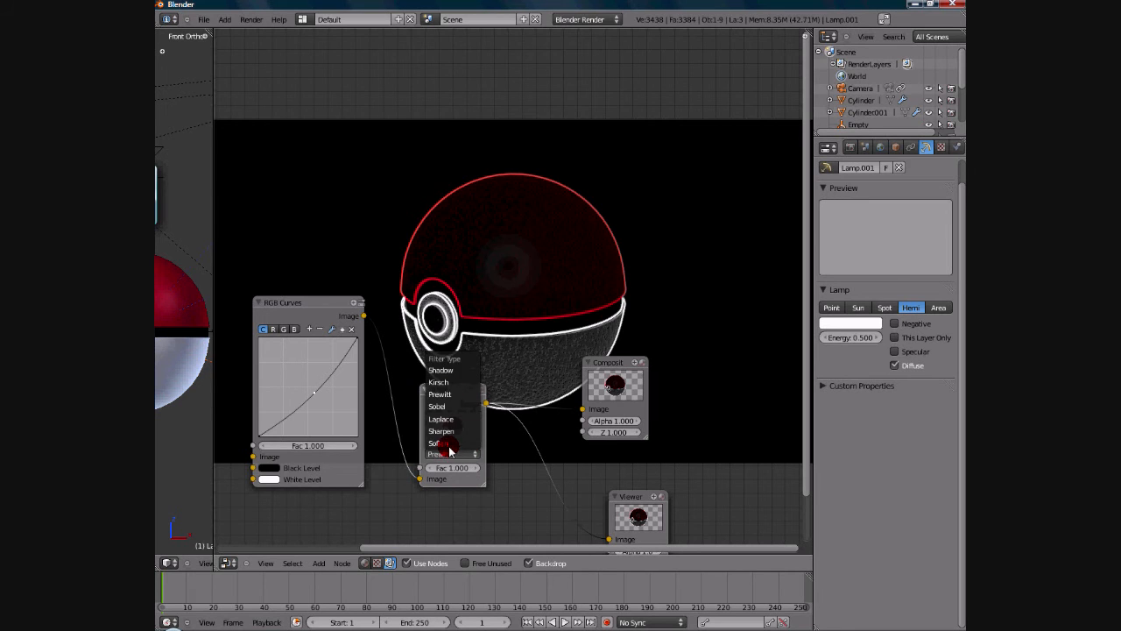
left_click(449, 376)
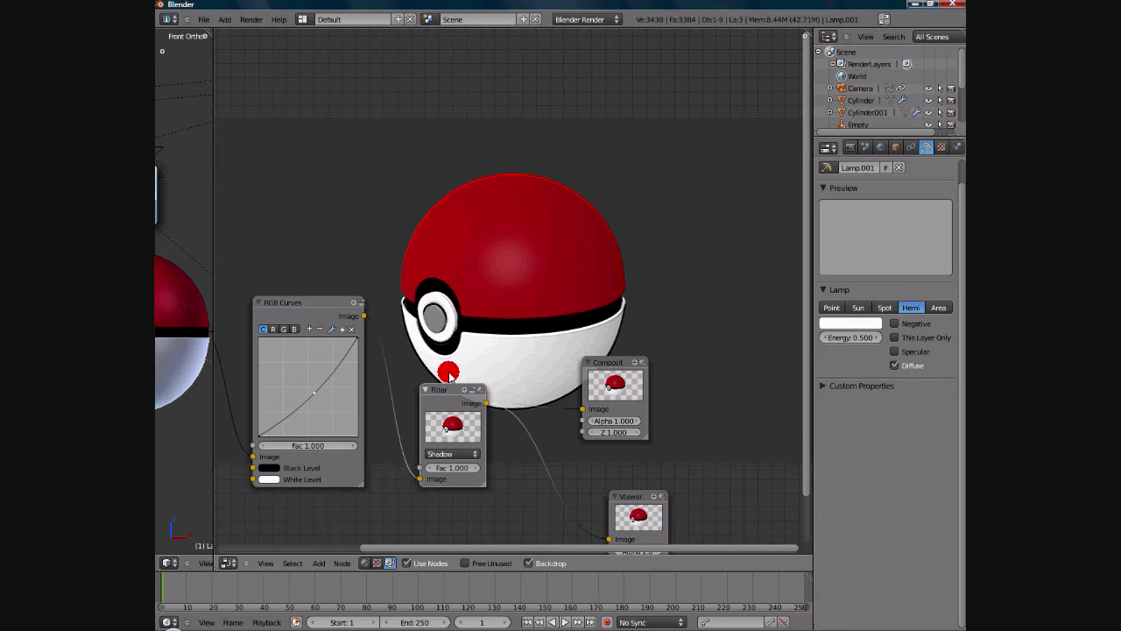
middle_click_drag(443, 342, 450, 387)
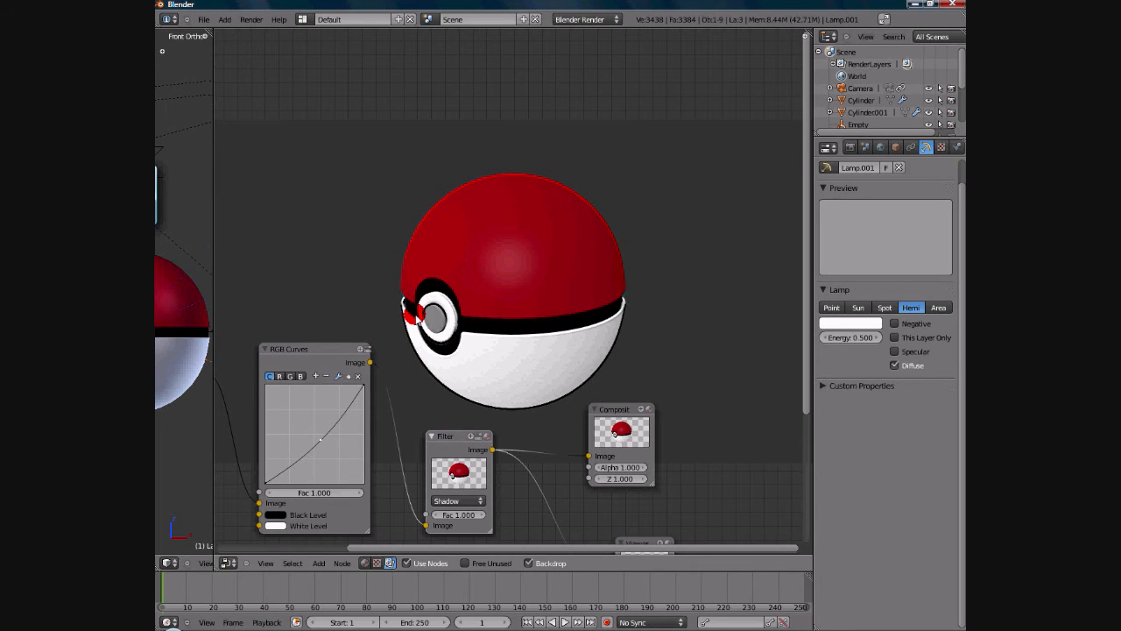
middle_click_drag(480, 397, 490, 370)
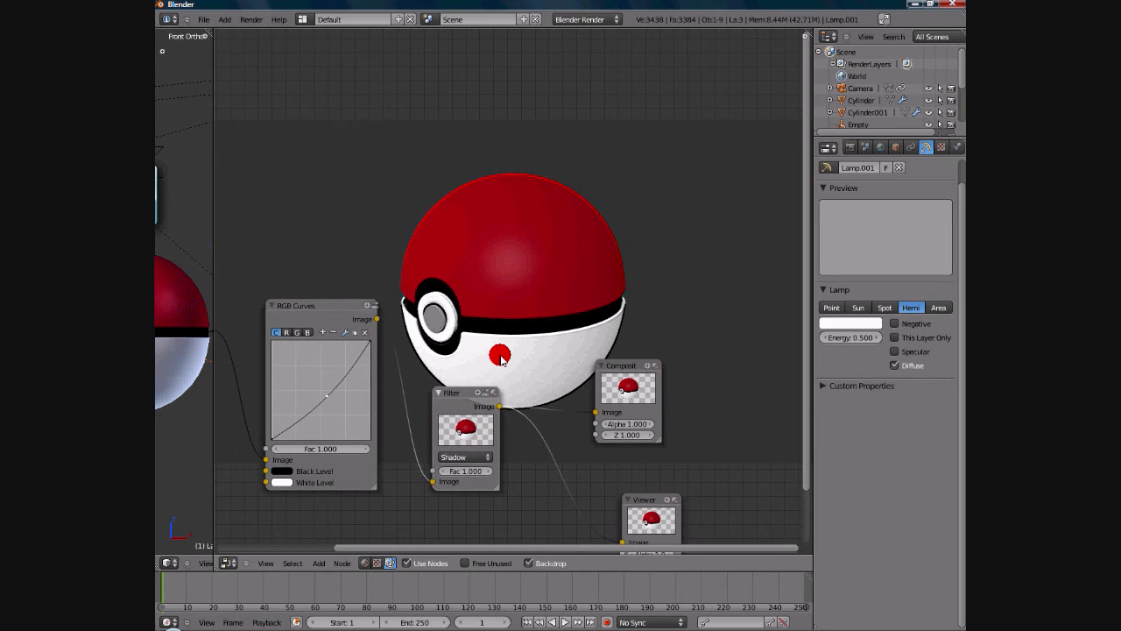
scroll(495, 369, "down", 1)
scroll(482, 451, "up", 1)
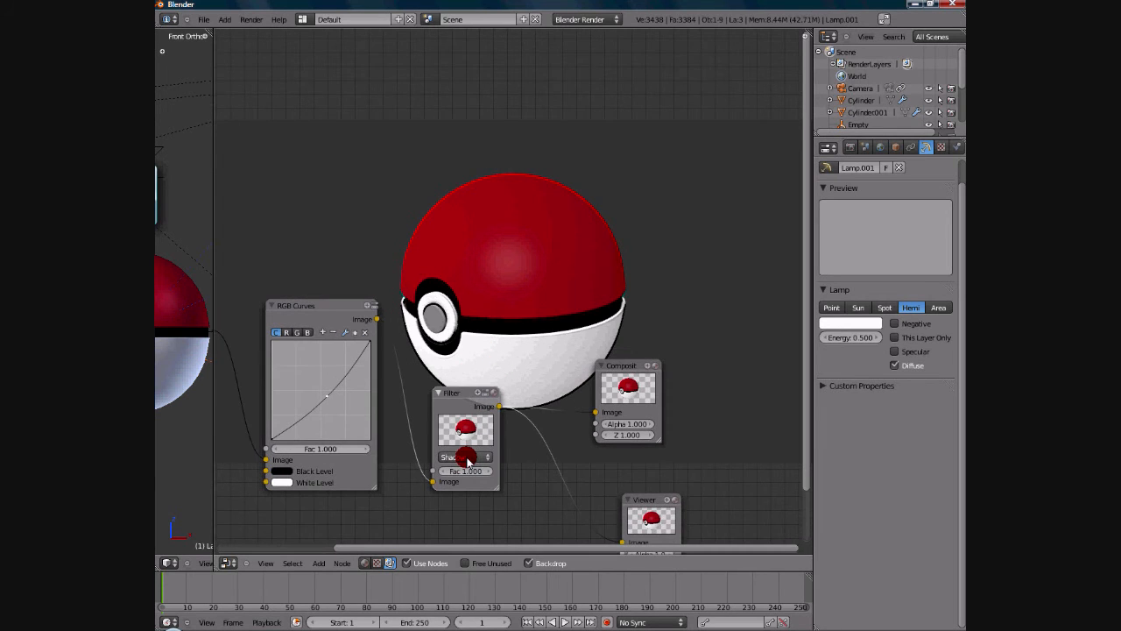
Return the Filter node to the Sobel type and set its factor to 0.5.
left_click(467, 461)
left_click(448, 415)
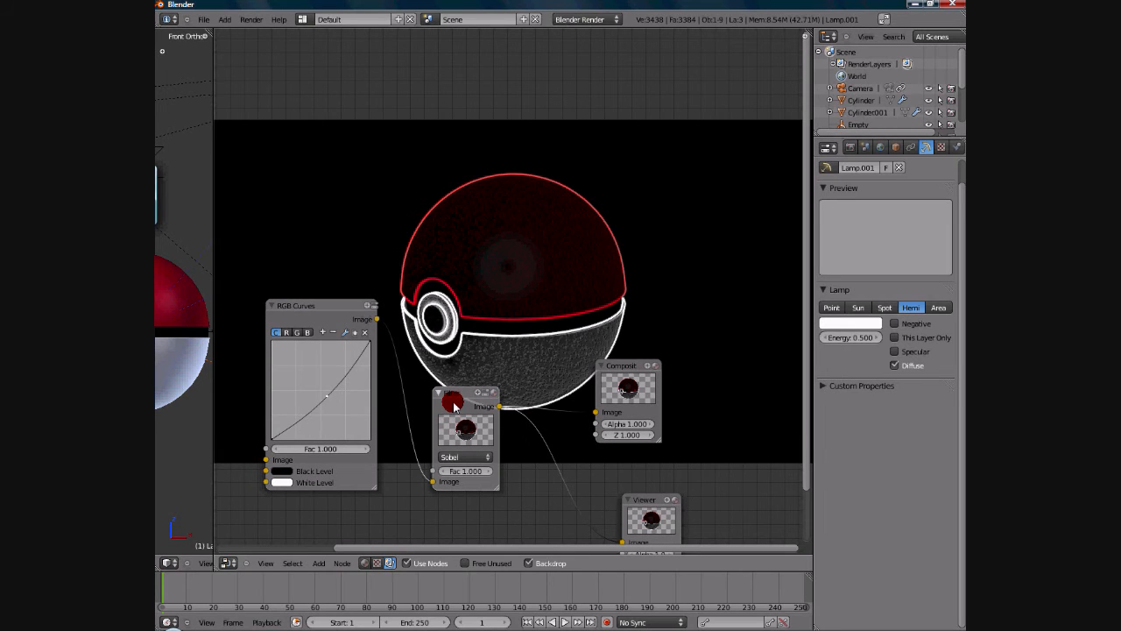
middle_click_drag(459, 470, 465, 465)
left_click(465, 465)
type("0.5")
key("Return")
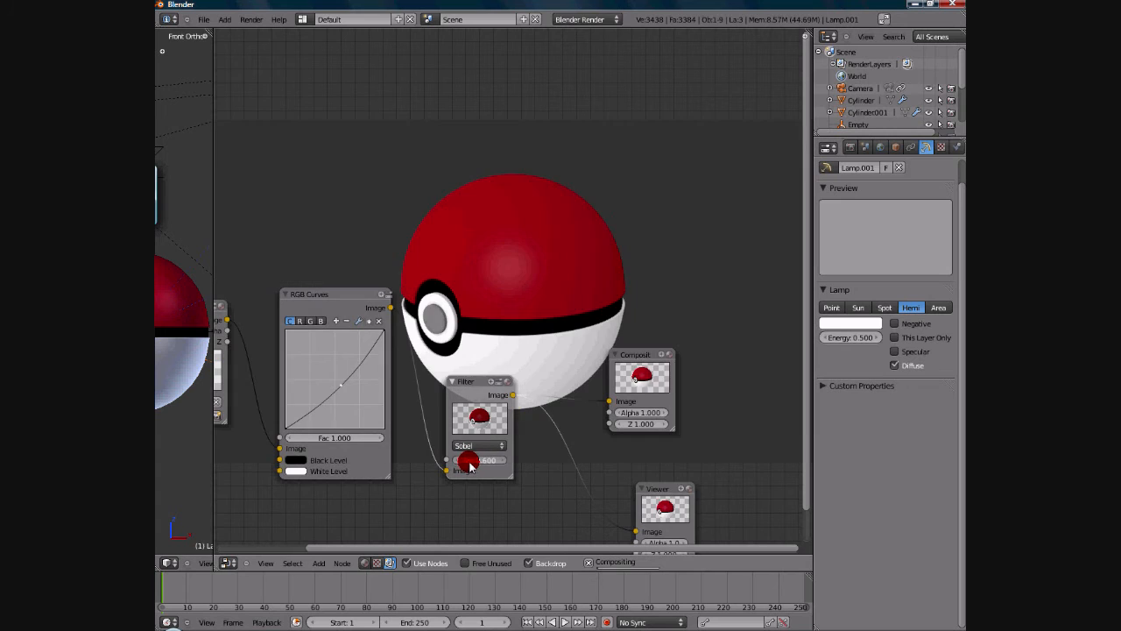
Reduce the Sobel filter's factor to 0.3 and inspect the edge outline on the ball.
left_click(457, 459)
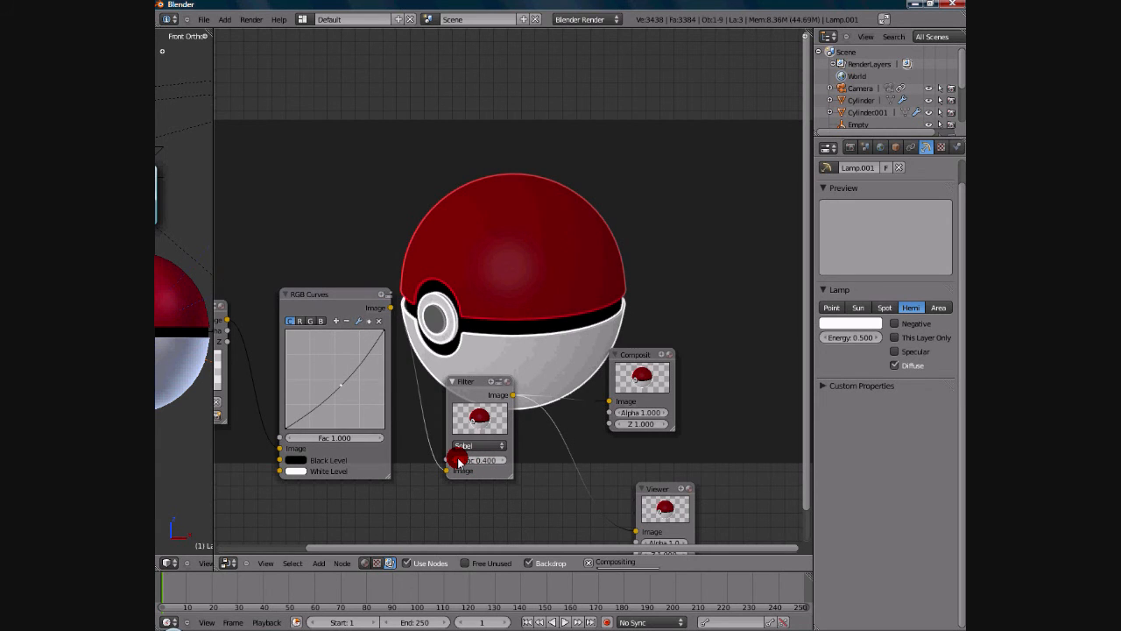
left_click(457, 460)
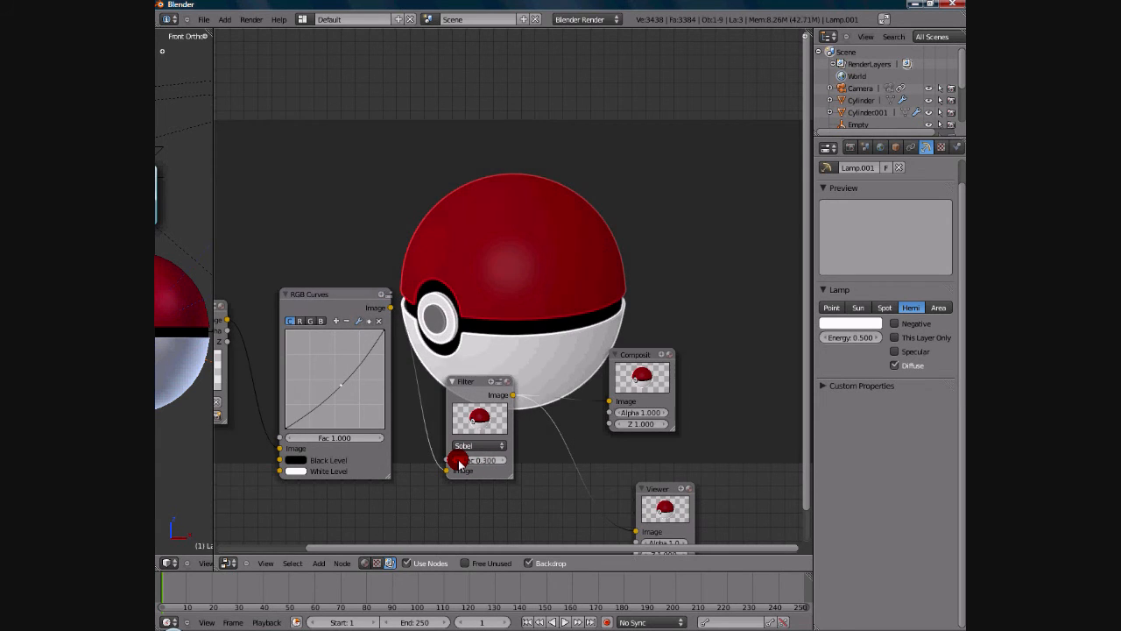
left_click(502, 461)
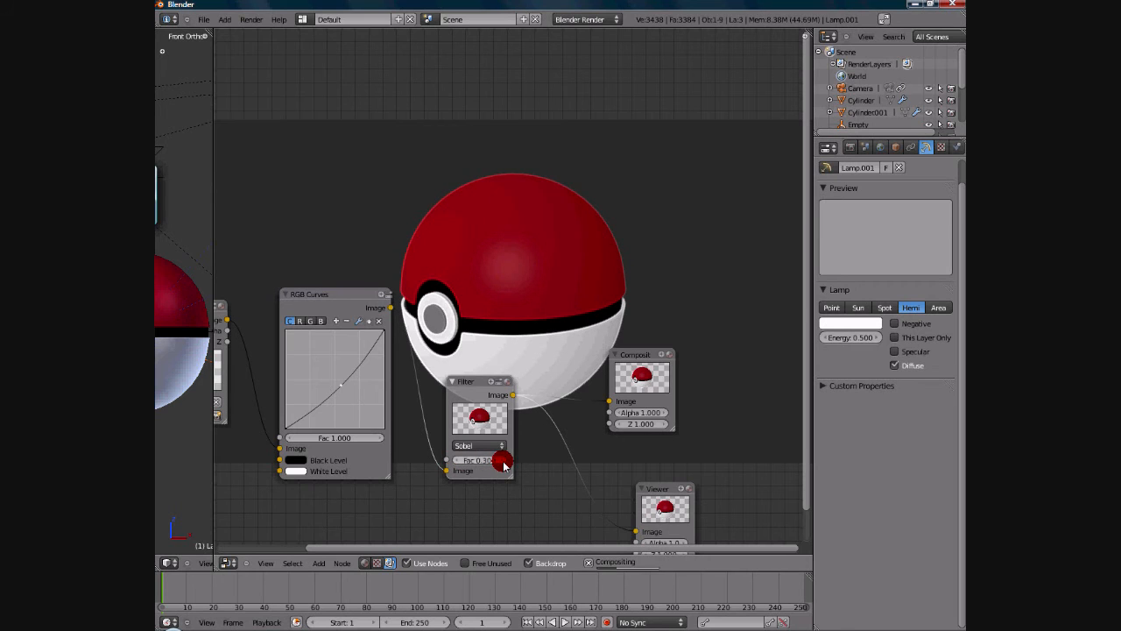
left_click(459, 459)
left_click(501, 461)
scroll(426, 403, "up", 4, "shift")
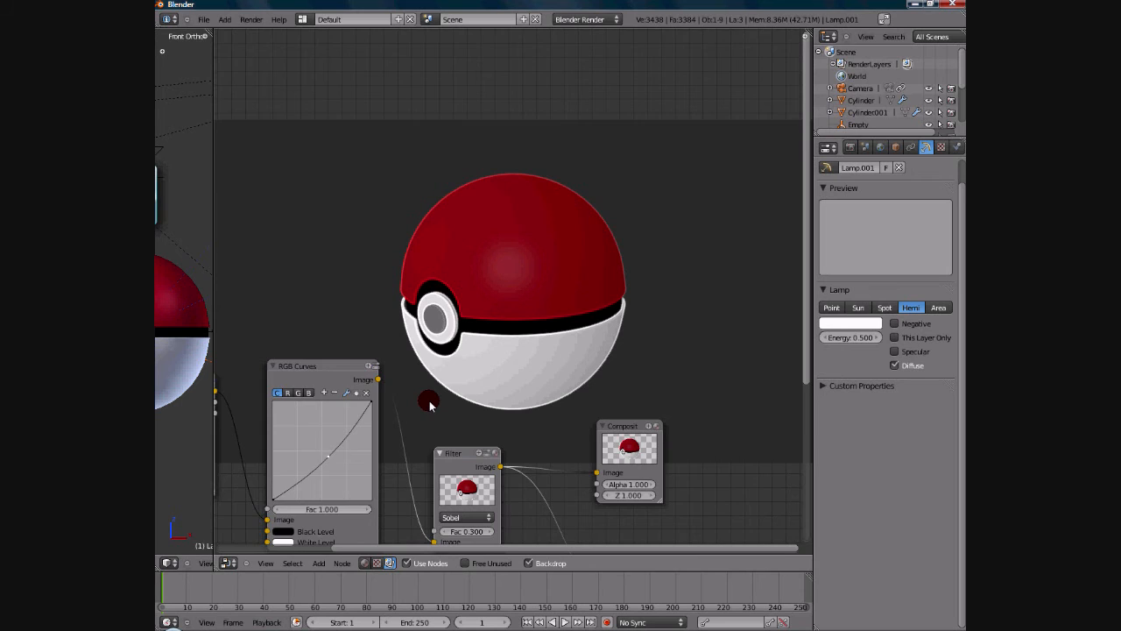
scroll(429, 403, "up", 1)
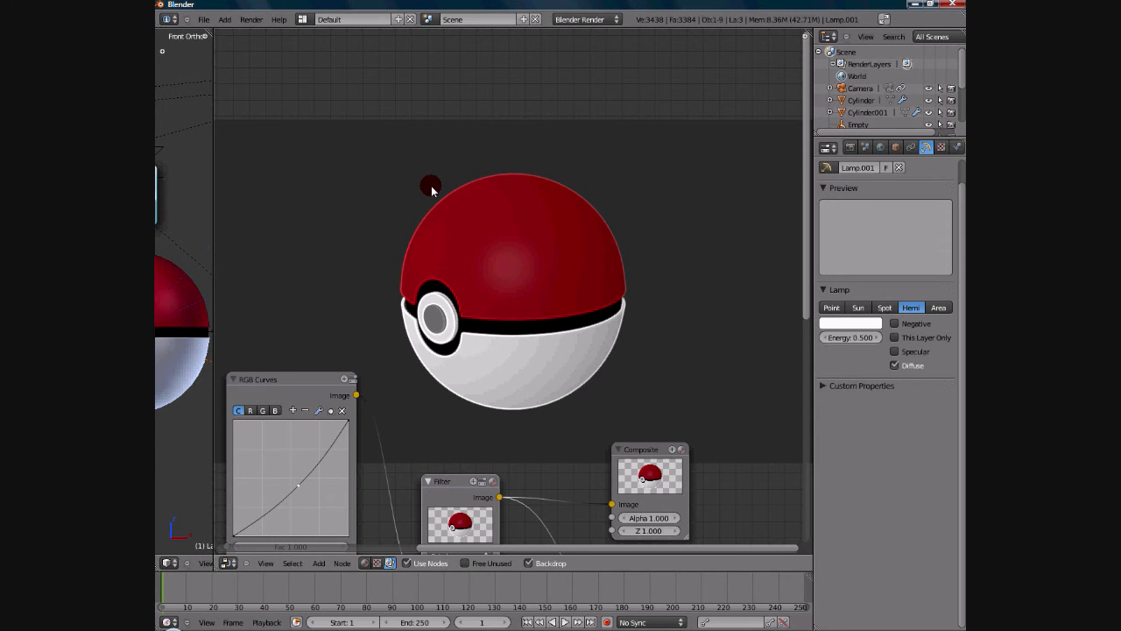
Raise the Sobel filter's factor to 0.7 for a stronger edge outline.
scroll(431, 202, "down", 2)
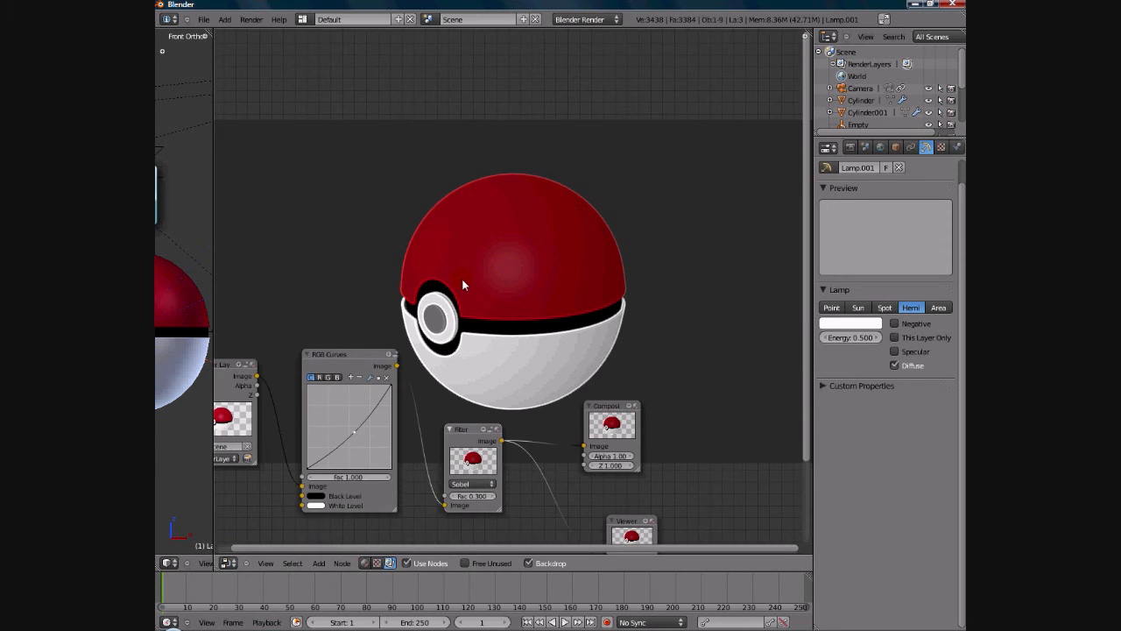
scroll(463, 285, "down", 1)
scroll(491, 398, "down", 3)
left_click(486, 422)
left_click(485, 422)
left_click(485, 423)
left_click(485, 422)
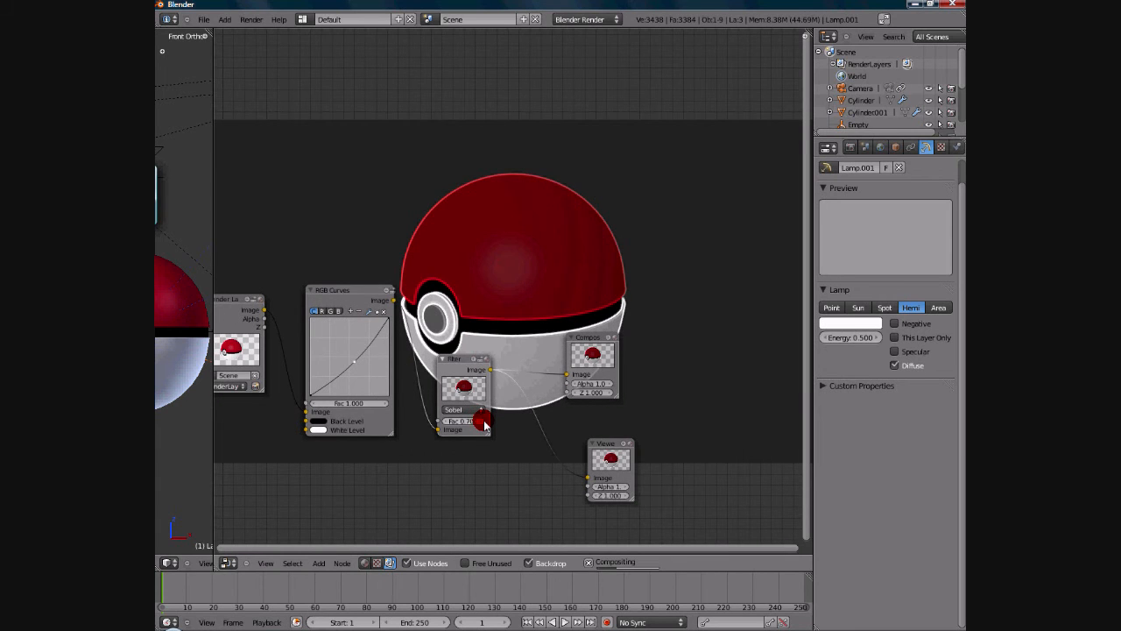
Lower the Sobel filter's factor to 0.3 for a subtler edge outline on the Poké Ball.
scroll(479, 399, "up", 3)
scroll(530, 329, "up", 1)
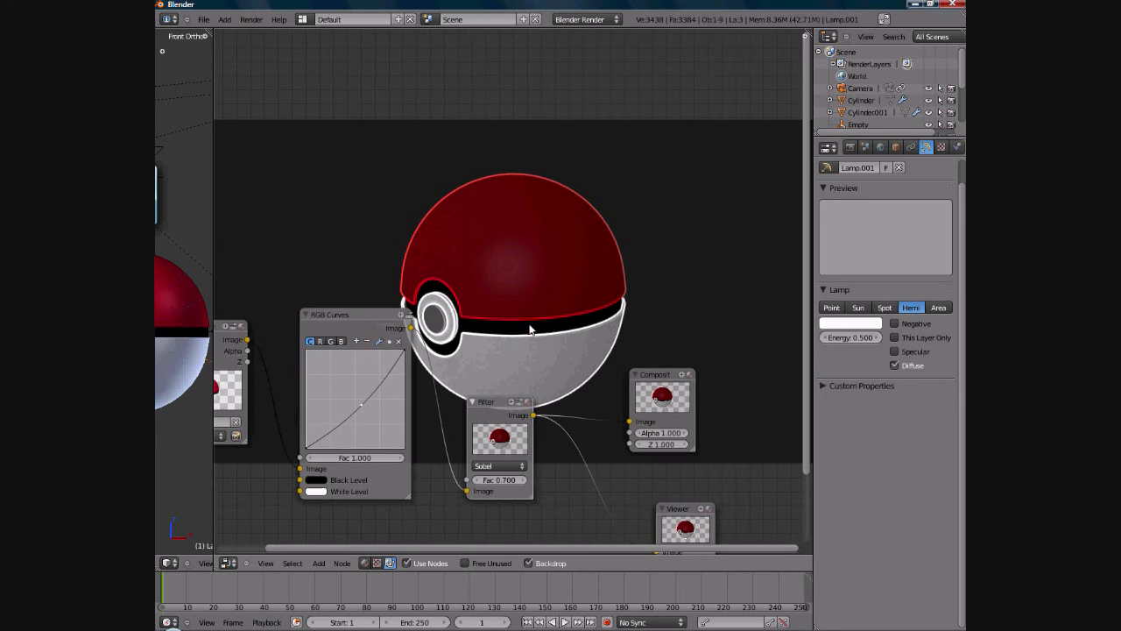
left_click(475, 480)
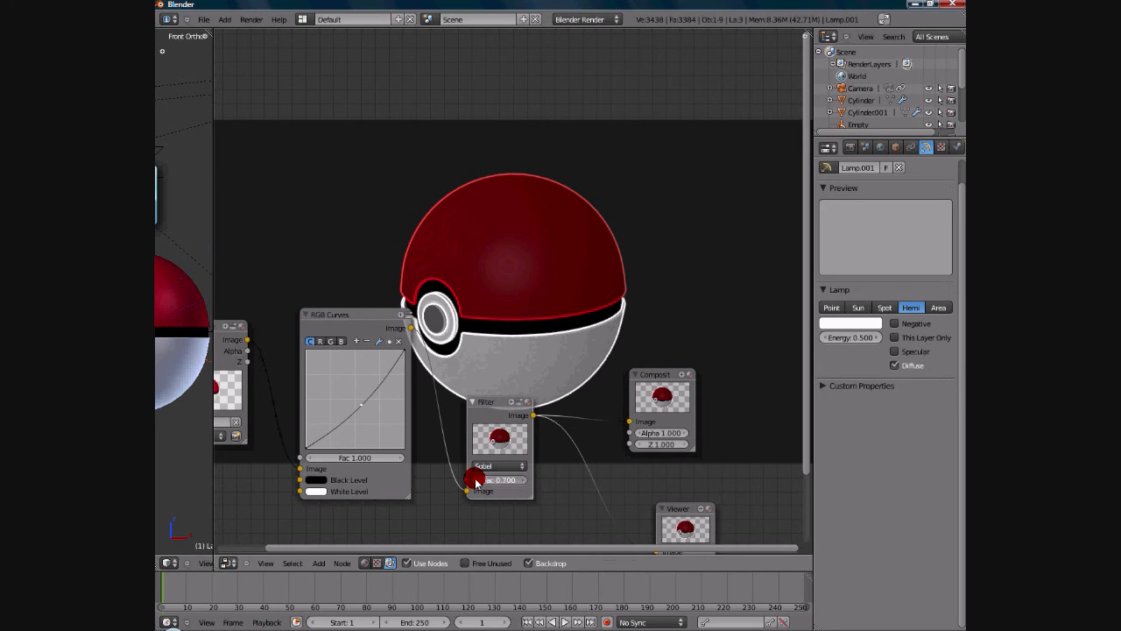
left_click(475, 480)
left_click(475, 479)
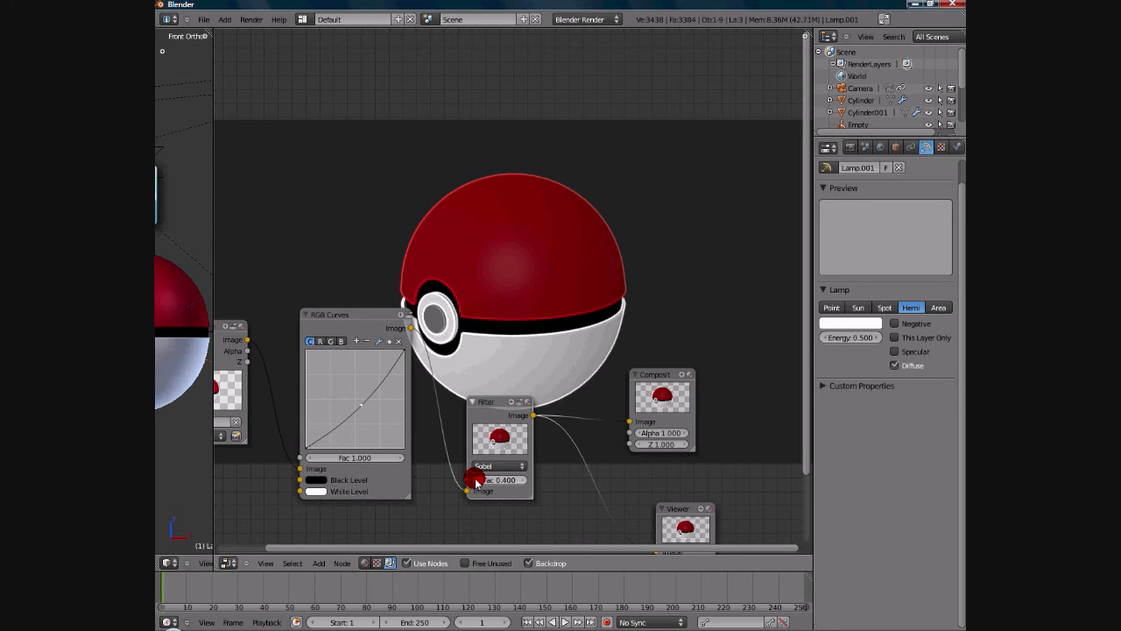
left_click(474, 480)
Move the Composite node into line above the Viewer node and review the node chain from Render Layers through RGB Curves and Filter.
left_click(558, 362)
middle_click_drag(558, 362, 514, 324)
scroll(514, 324, "down", 1)
middle_click_drag(513, 386, 517, 315)
scroll(554, 373, "up", 1)
left_click_drag(617, 338, 637, 334)
scroll(403, 337, "up", 1)
middle_click_drag(403, 337, 581, 472)
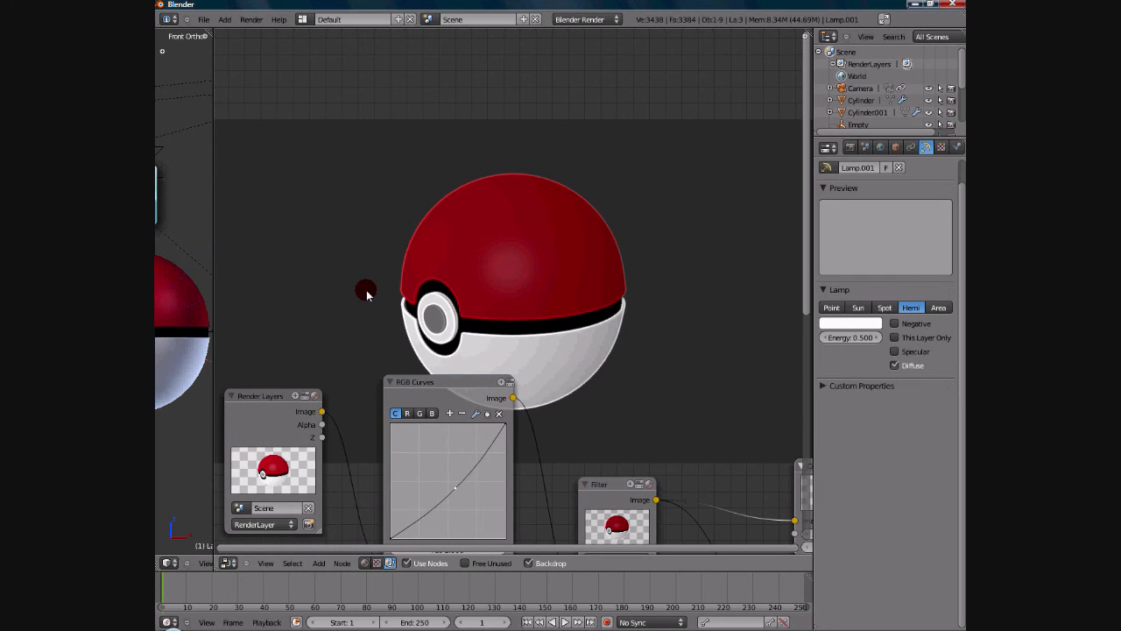
scroll(409, 359, "down", 1)
middle_click_drag(409, 359, 386, 254)
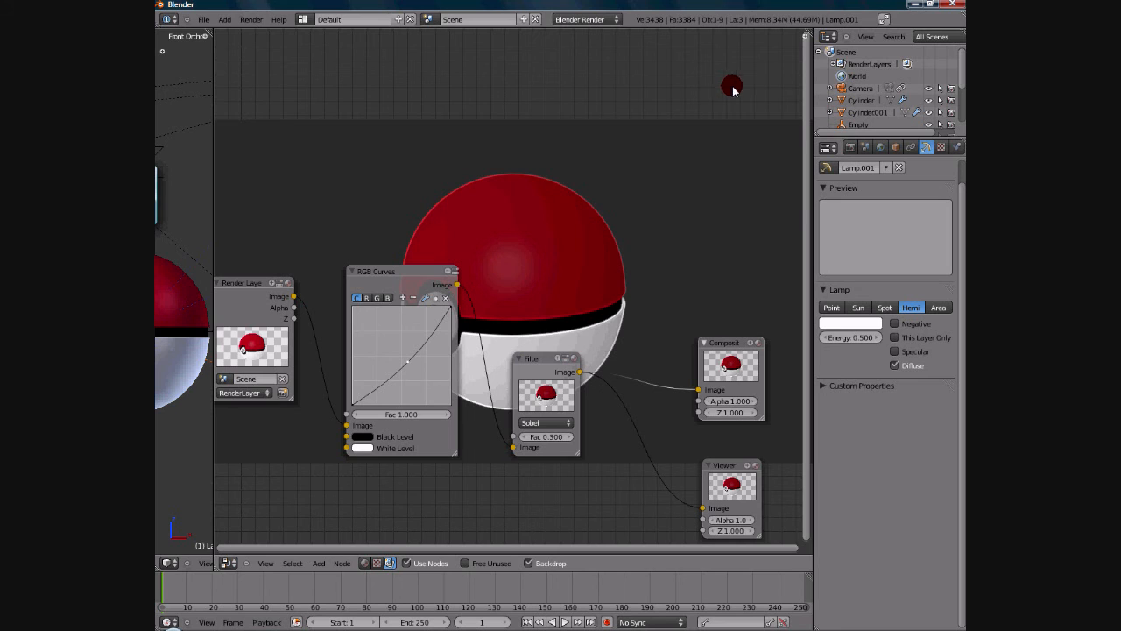
Expand the Post Processing section of the render settings and check that Compositing is enabled.
left_click(852, 147)
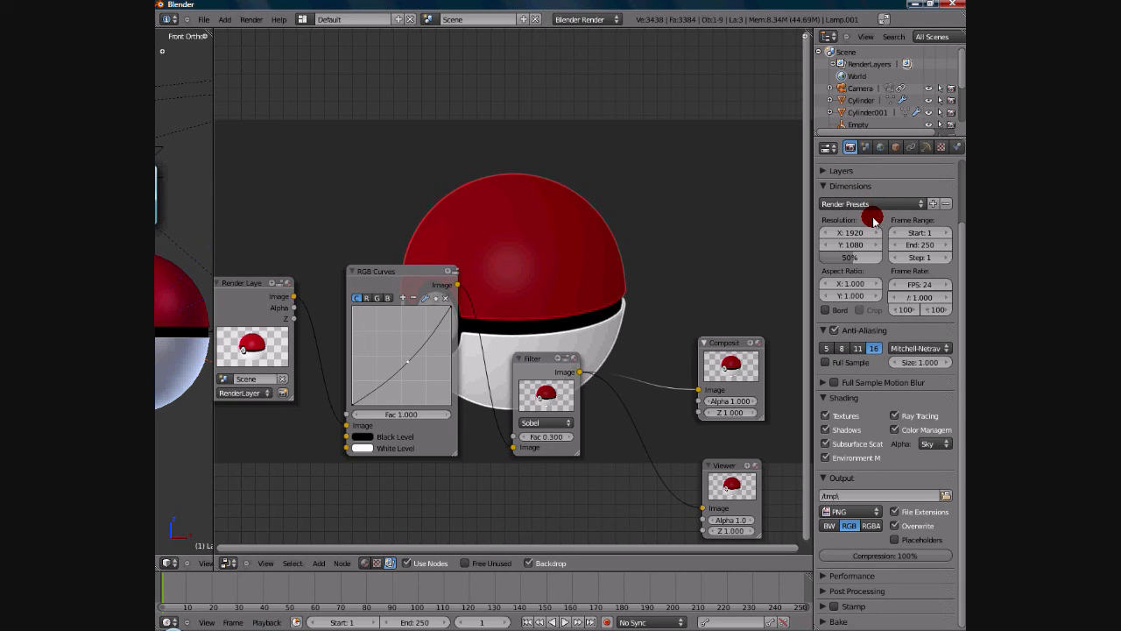
left_click(824, 591)
scroll(825, 583, "down", 2)
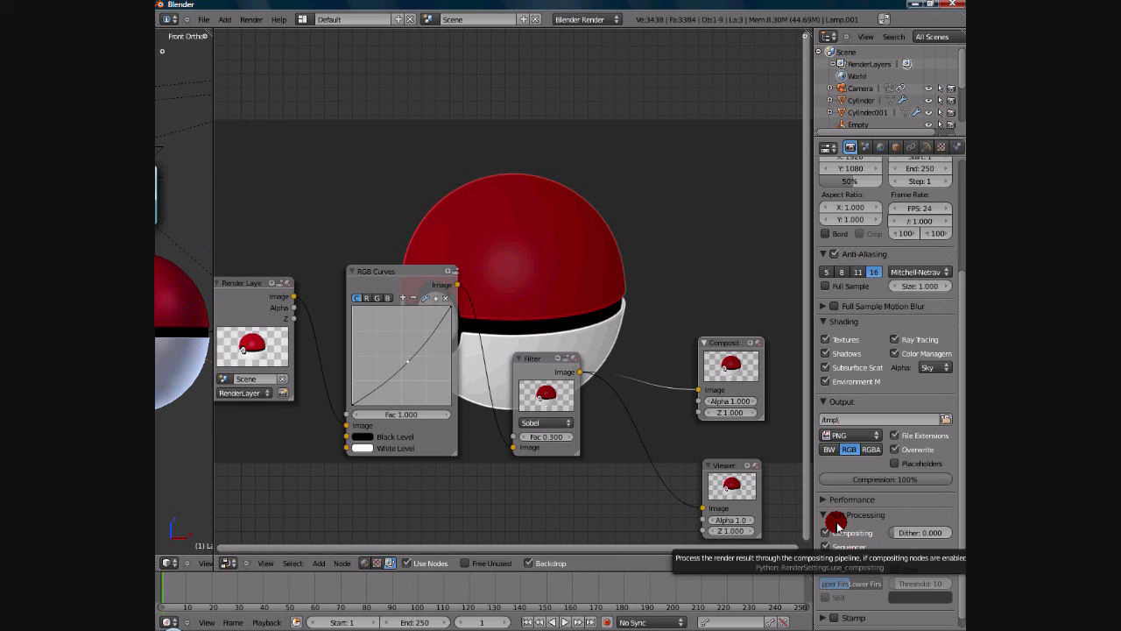
scroll(650, 415, "down", 1)
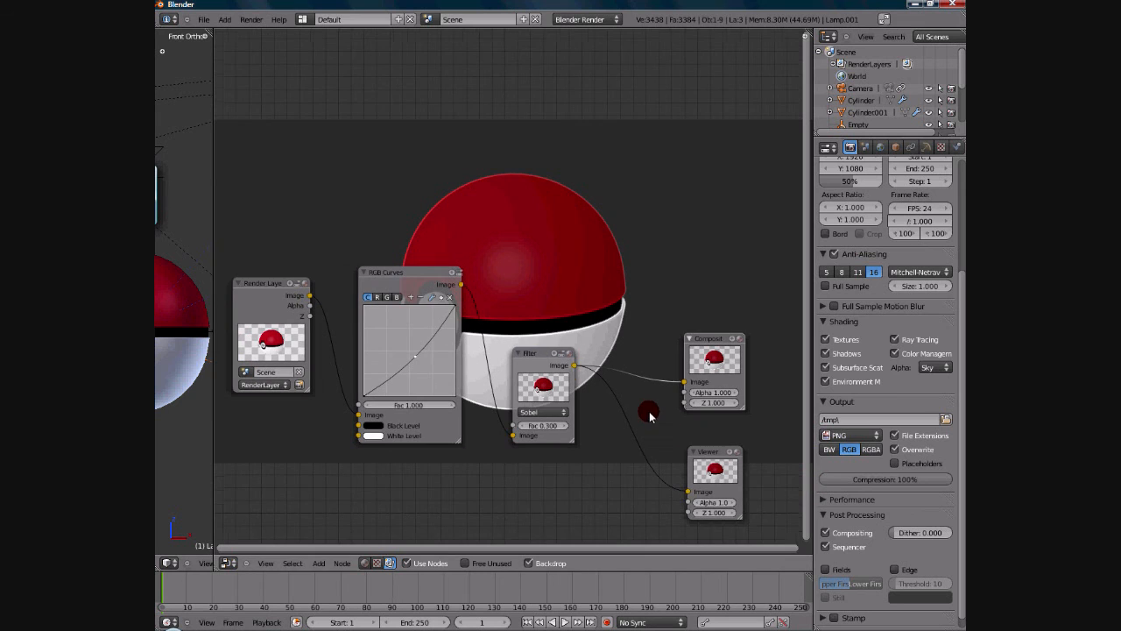
Render the image with the compositing nodes applied and inspect the finished Poké Ball at different zoom levels.
left_click(250, 20)
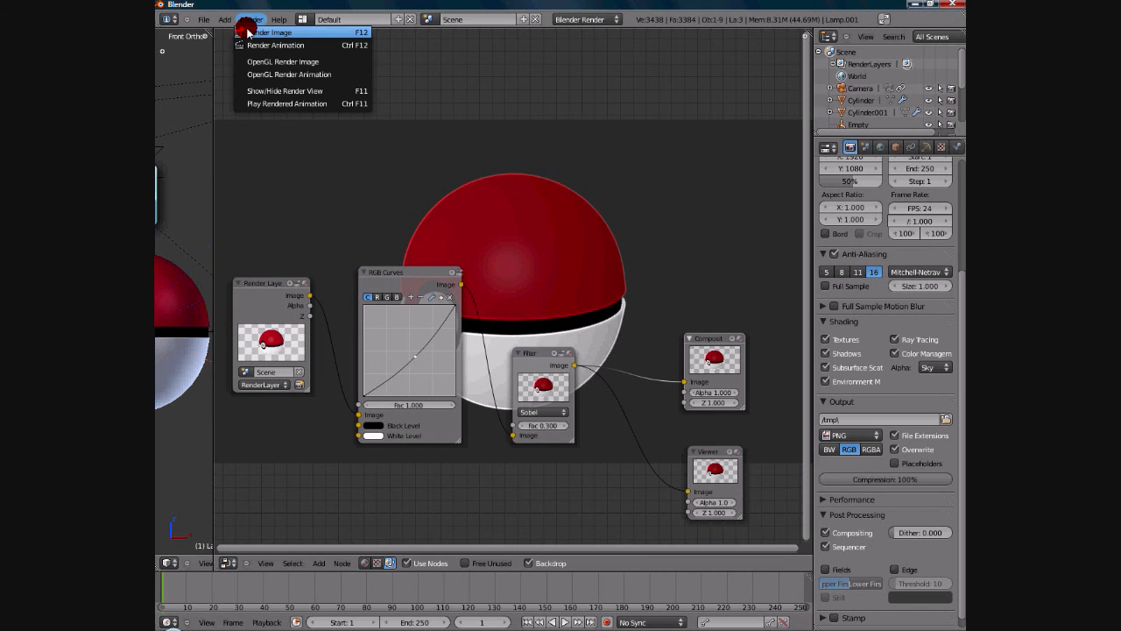
left_click(249, 33)
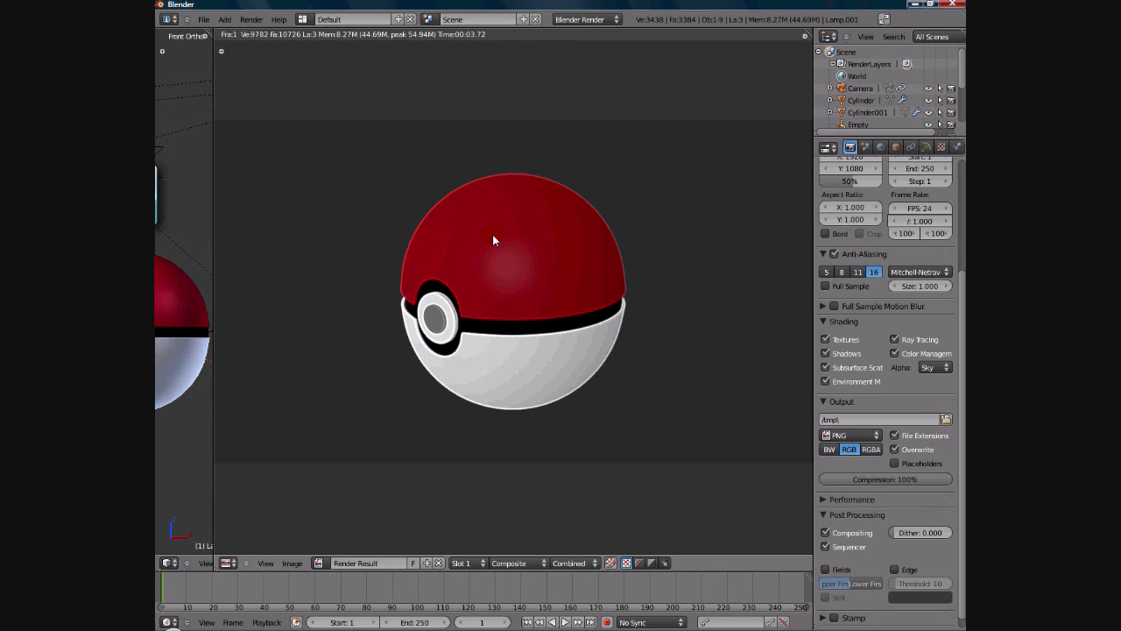
scroll(492, 234, "down", 2)
scroll(492, 234, "up", 1)
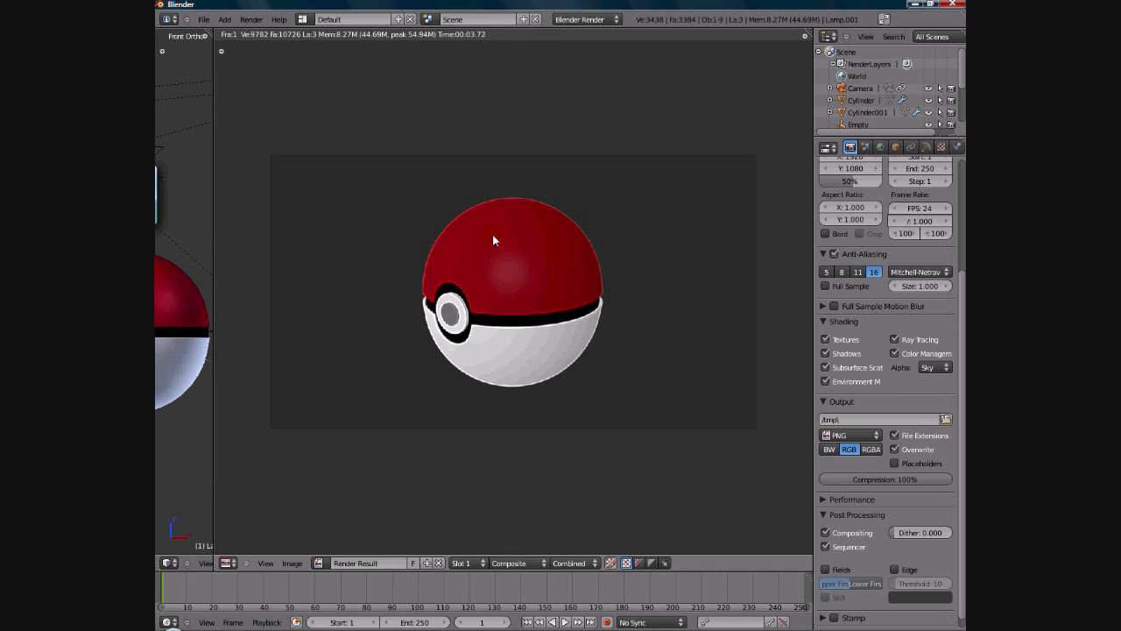
scroll(493, 234, "up", 1)
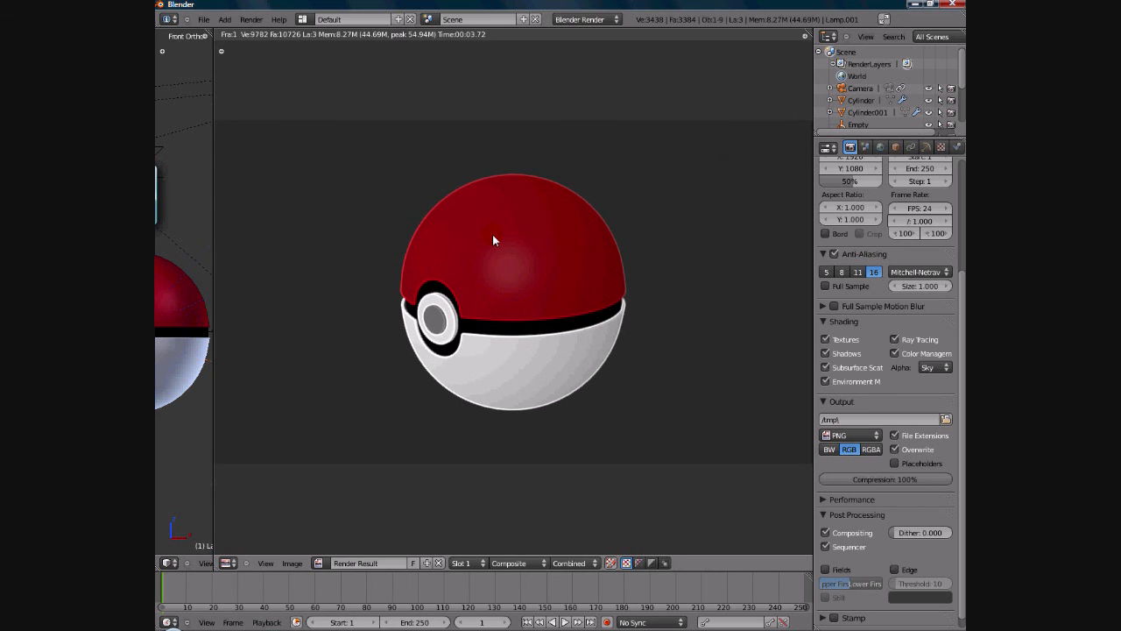